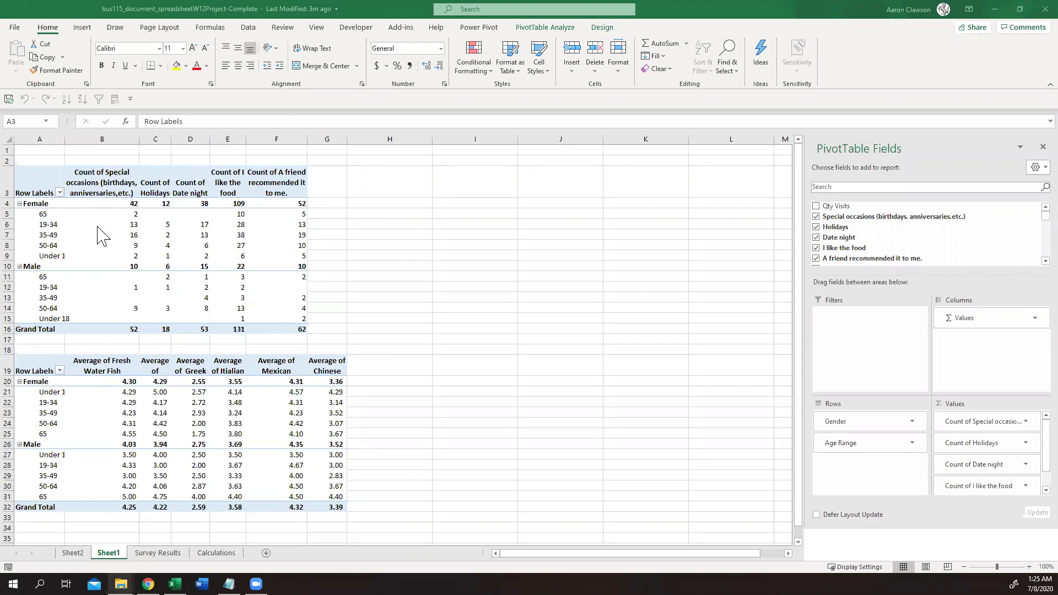
Manually reorder the age ranges in the first PivotTable so Under 18 comes first and 65 comes last
left_click(38, 214)
left_click(37, 214)
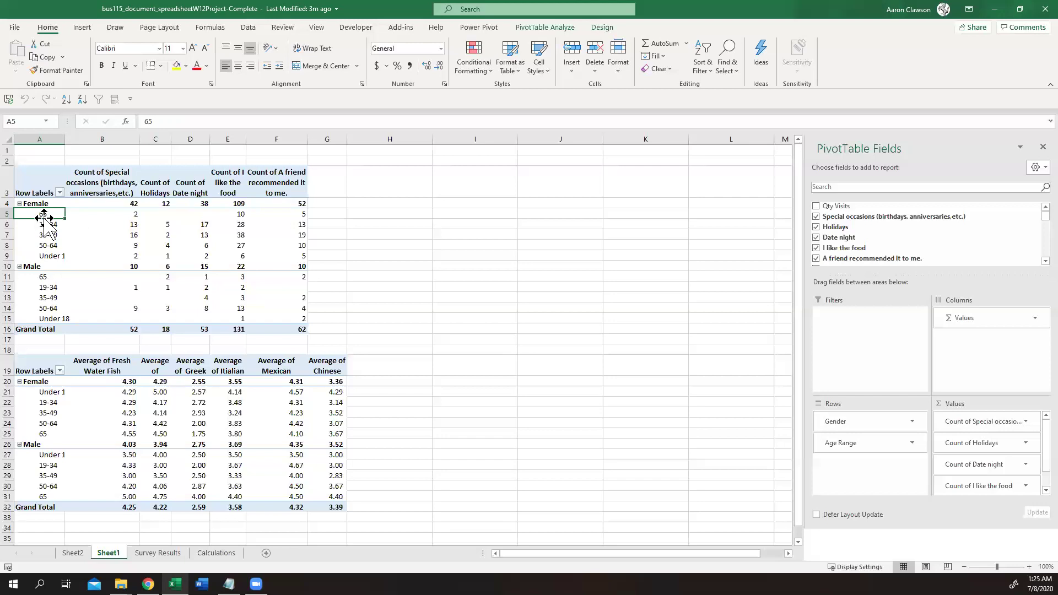
mouse_move(43, 218)
left_mouse_down()
mouse_move(63, 279)
mouse_move(34, 260)
mouse_move(47, 217)
left_mouse_up()
left_click(34, 258)
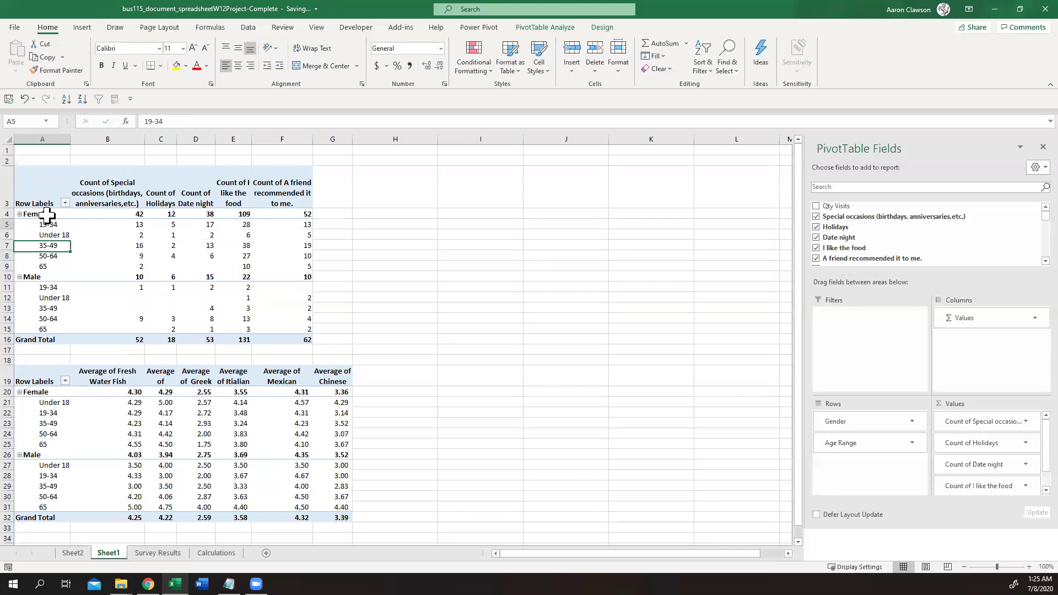
left_click(47, 237)
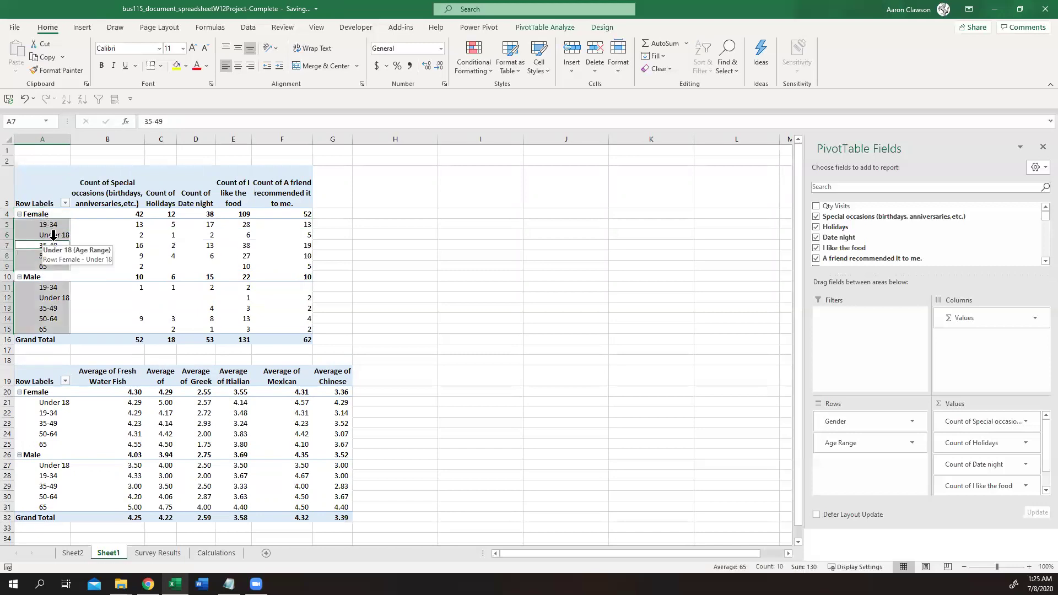
left_click(107, 243)
left_click(46, 235)
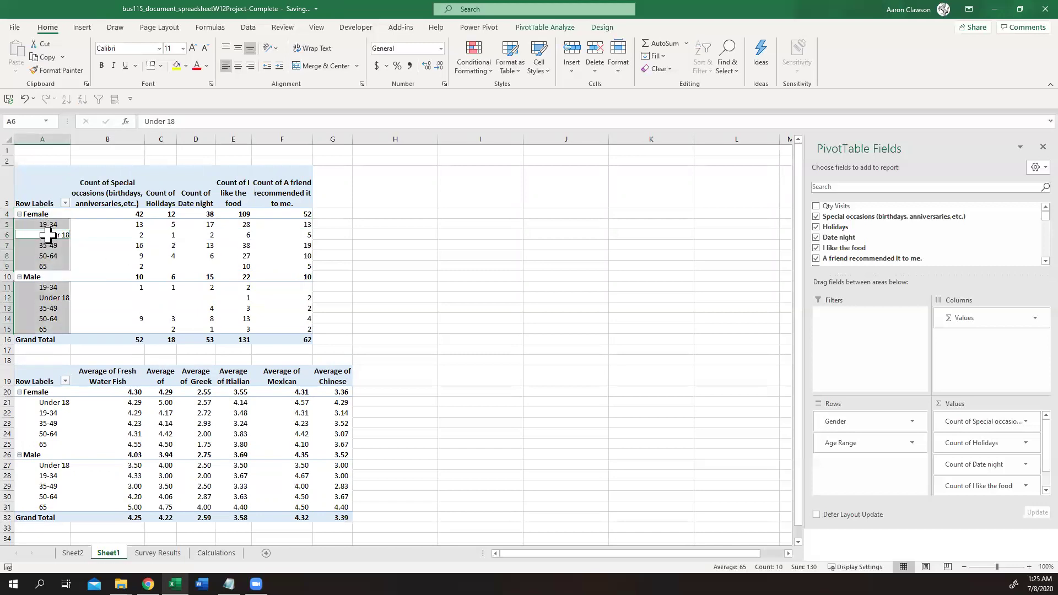
left_click(49, 237)
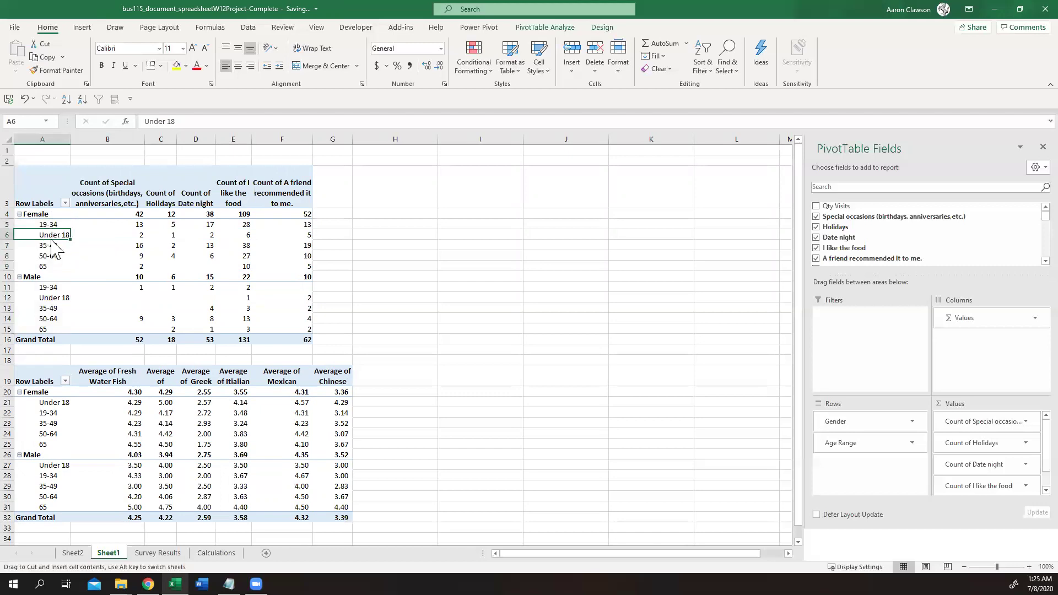
mouse_move(51, 238)
left_mouse_down()
mouse_move(59, 175)
mouse_move(45, 220)
left_mouse_up()
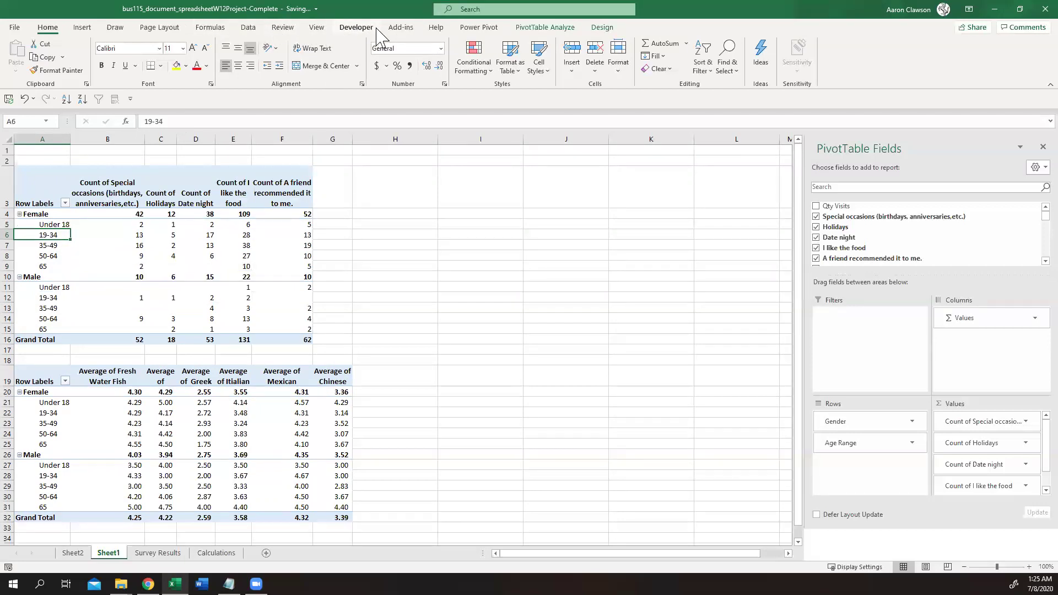
Review the sort options and additional sort options for the Age Range field of the first PivotTable
left_click(248, 28)
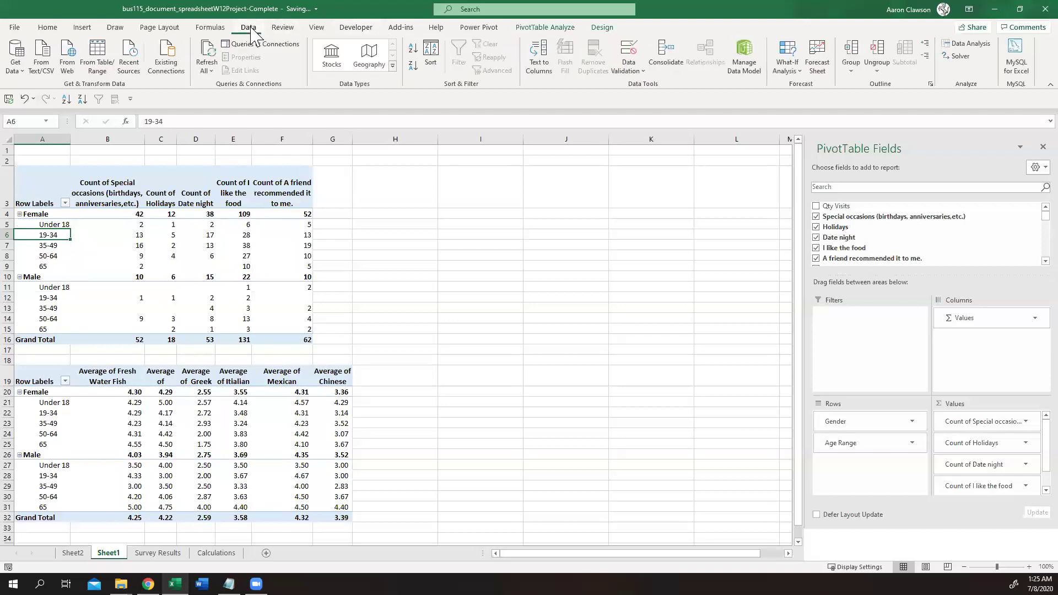
left_click(432, 58)
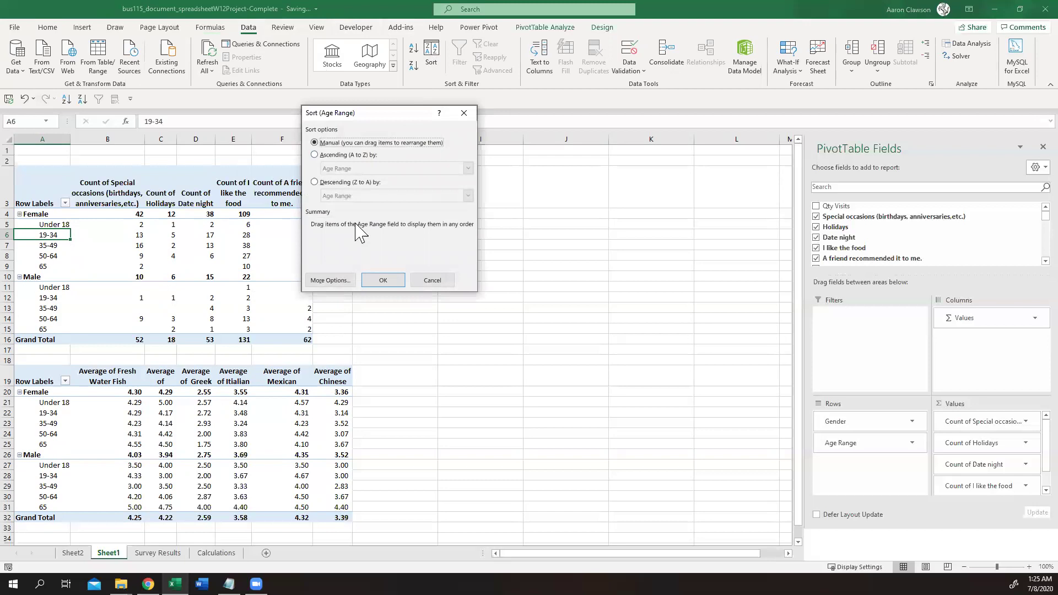
left_click(330, 281)
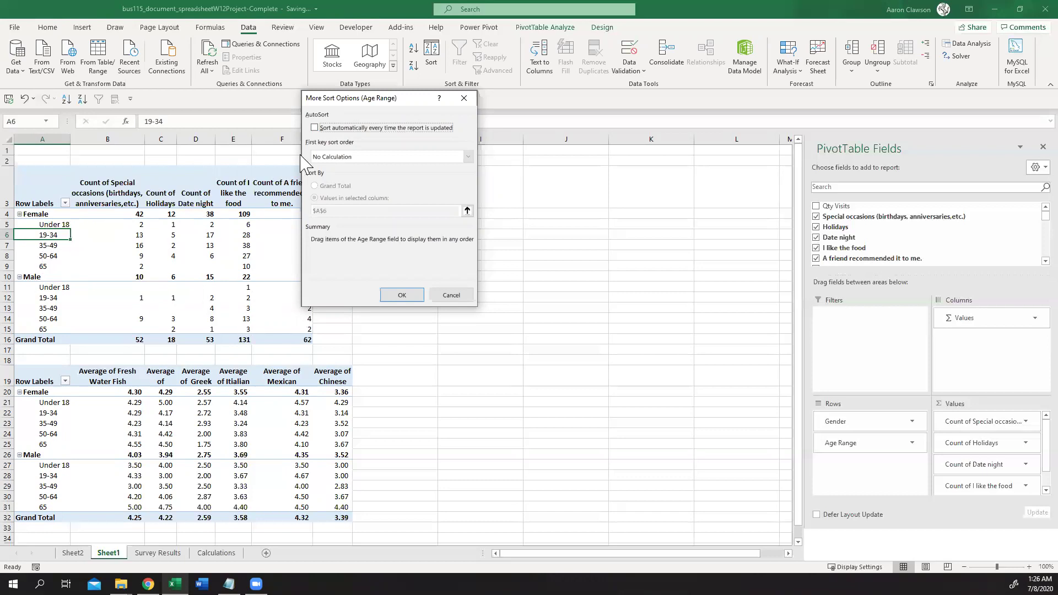
left_click(408, 295)
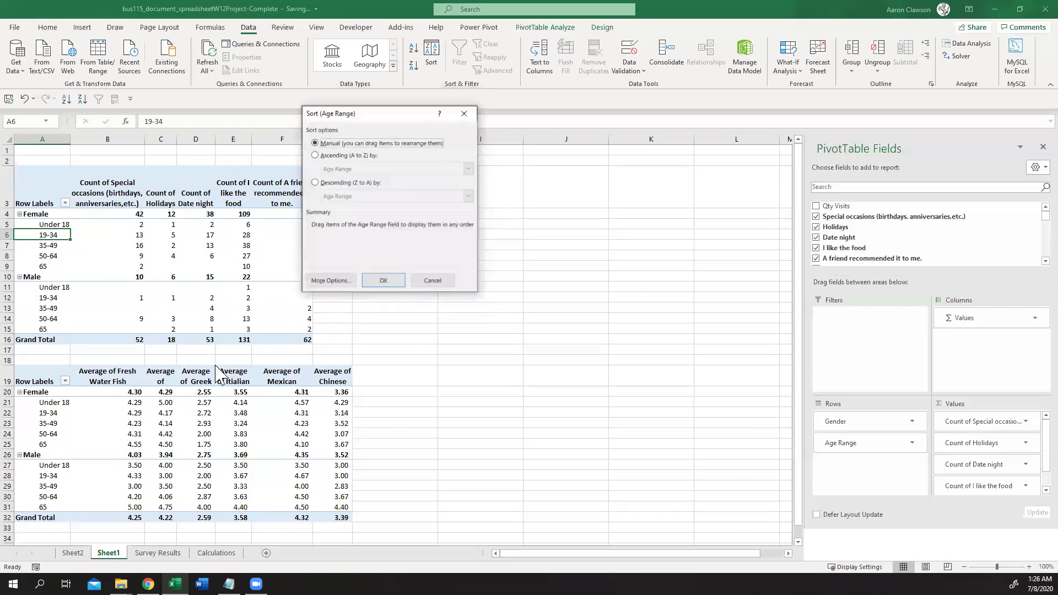
left_click(383, 280)
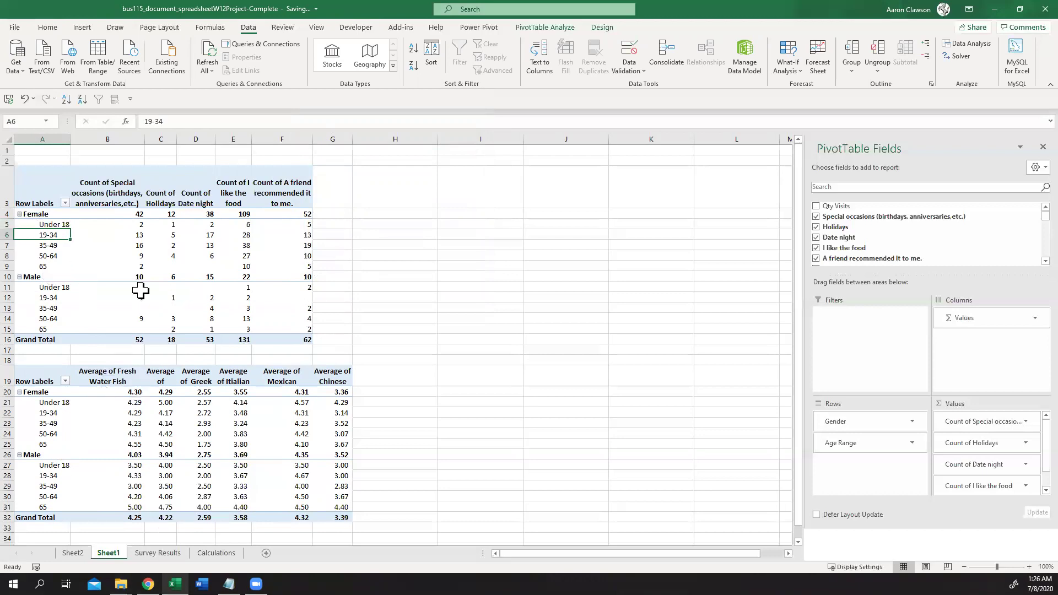
left_click(389, 212)
left_click(379, 47)
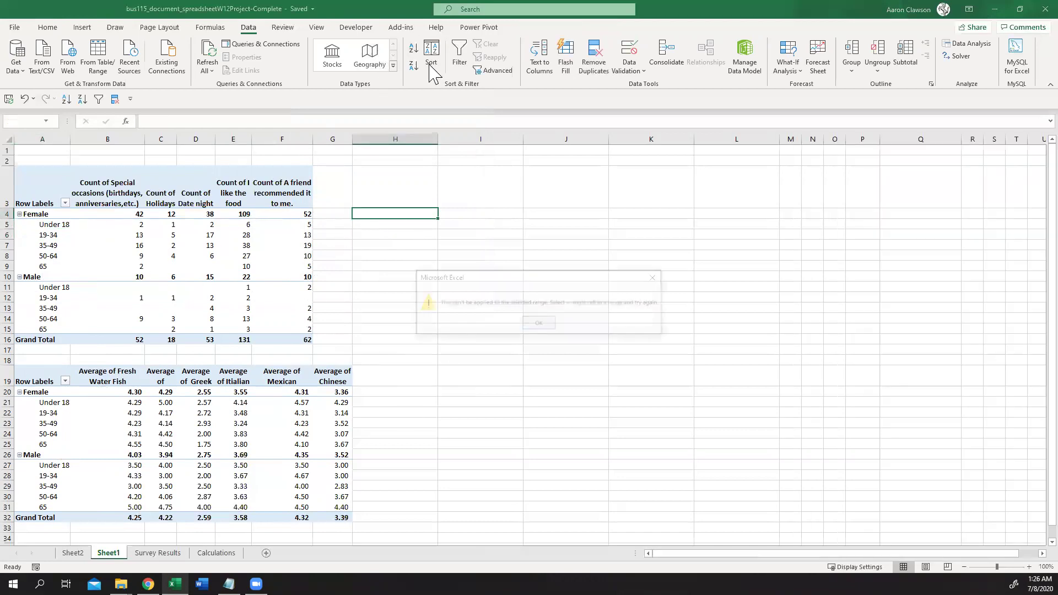
left_click(524, 322)
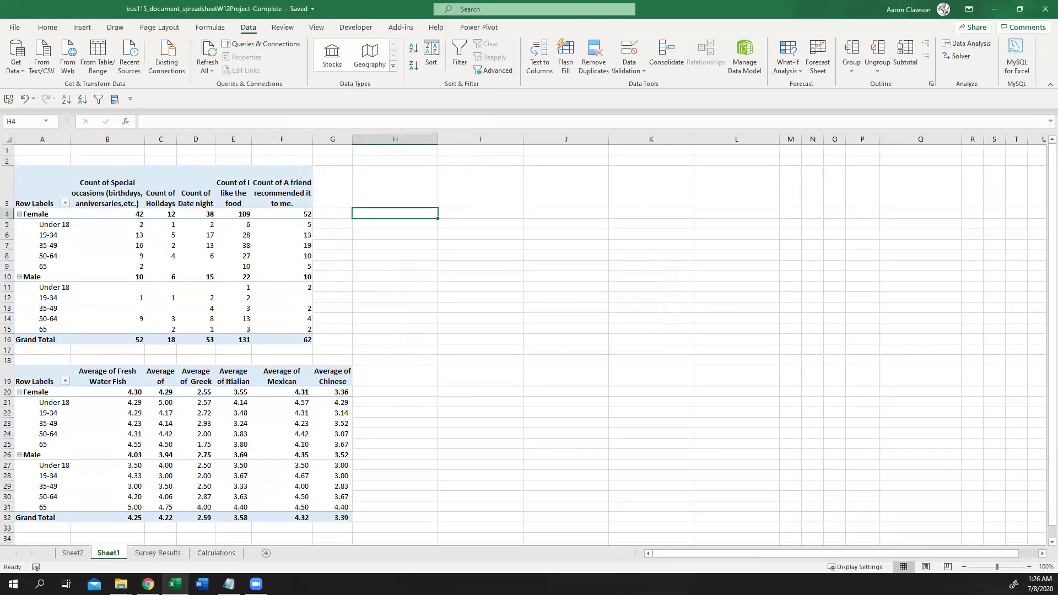
From a sort on the Survey Results age data, create the custom list Under 18, 19-34, 35-49, 50-64, 65, and cancel the sort
left_click(158, 553)
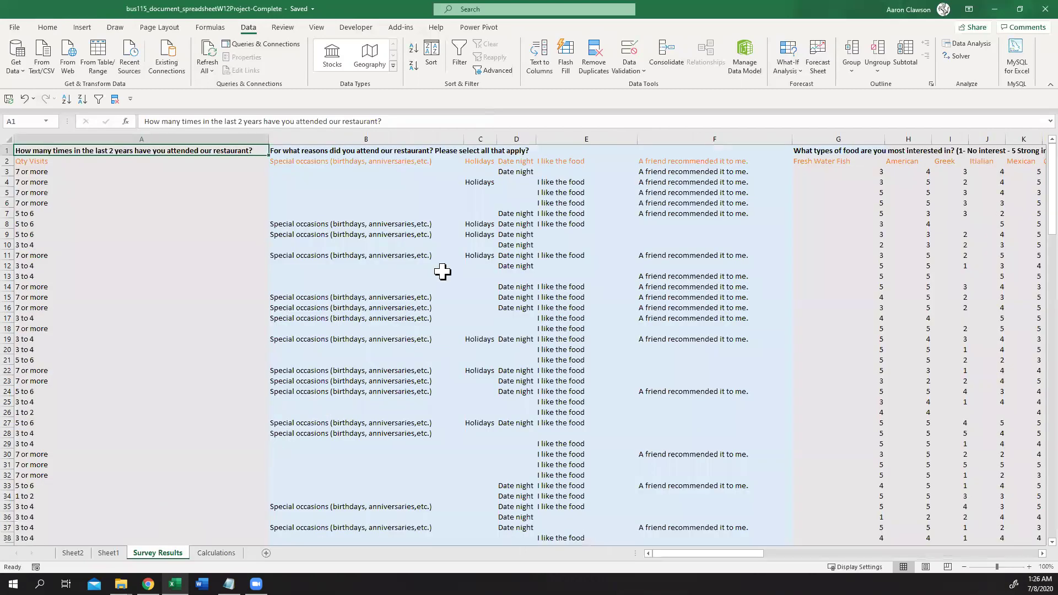
key("Down")
key("ctrl+Right")
key("Left")
key("Down")
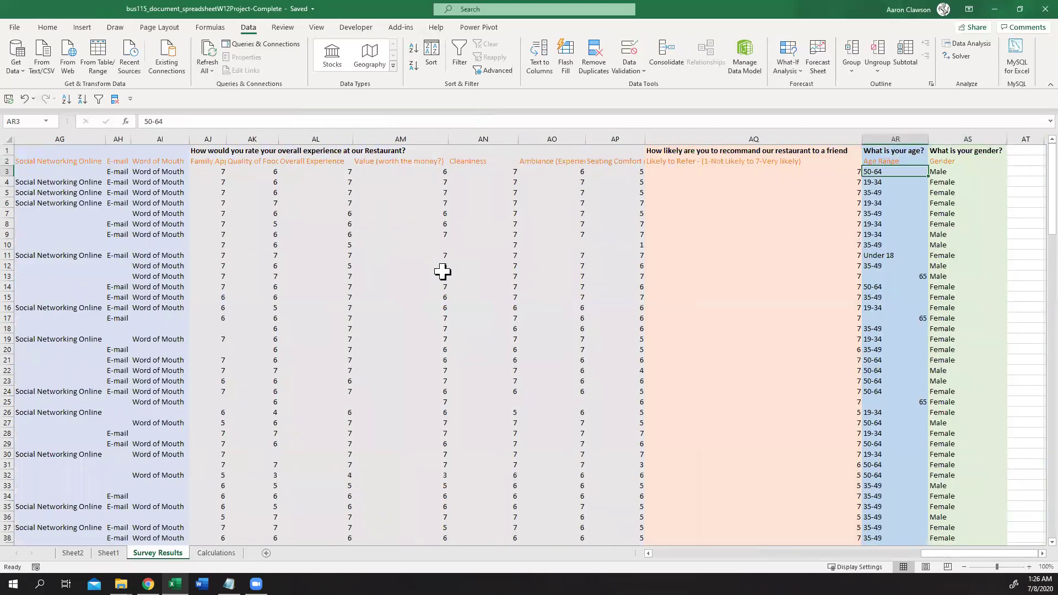
left_click(431, 55)
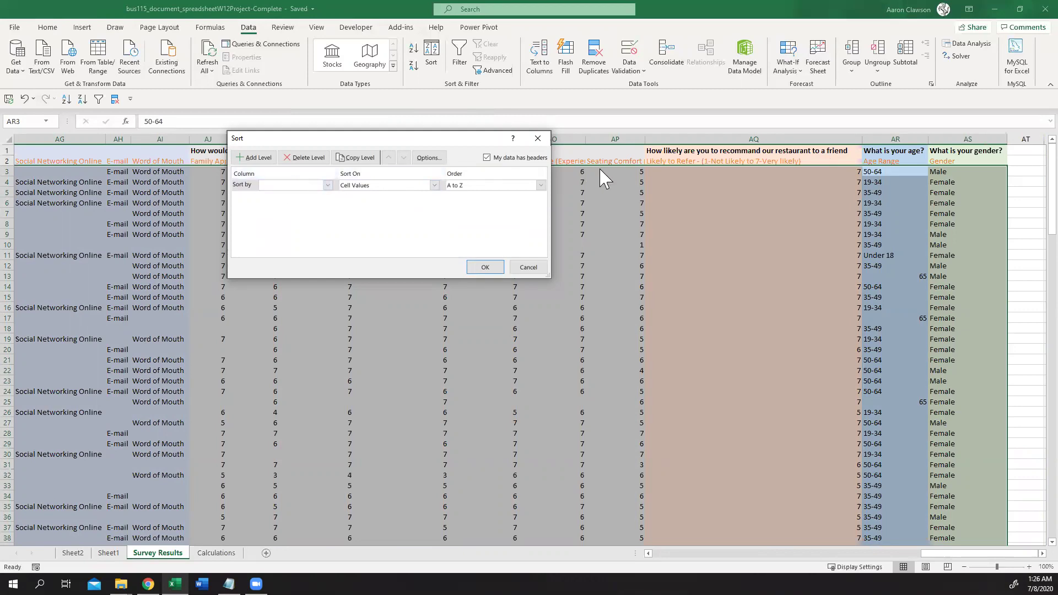
left_click(514, 189)
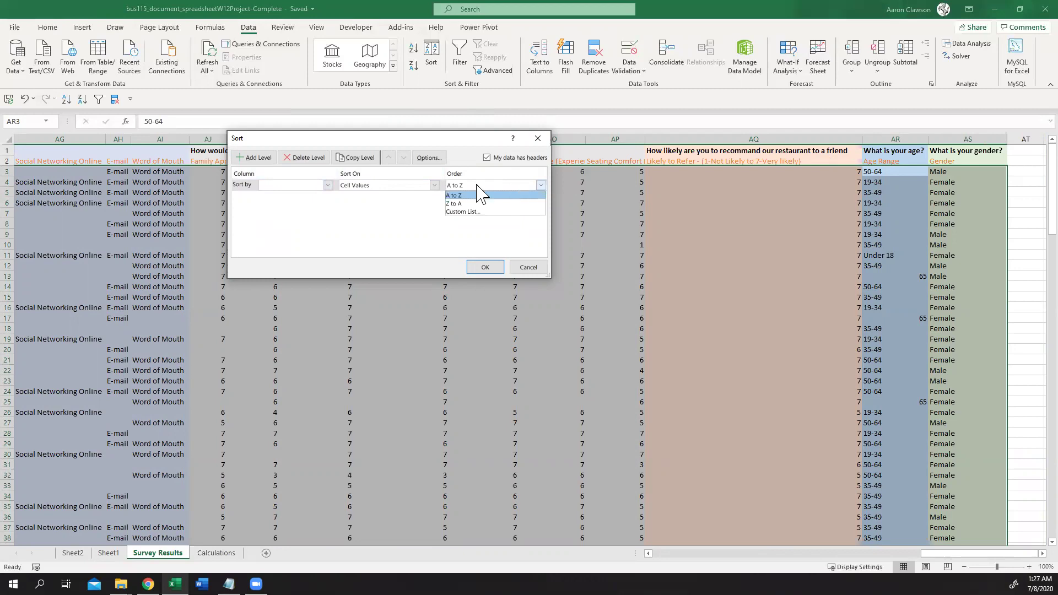
left_click(460, 213)
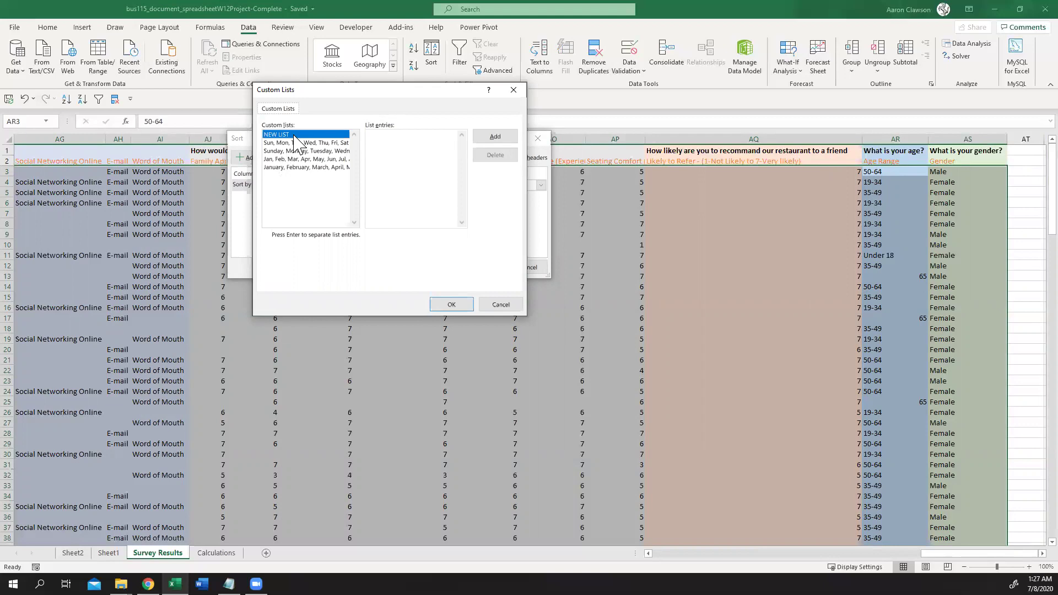
left_click(396, 138)
left_click(500, 141)
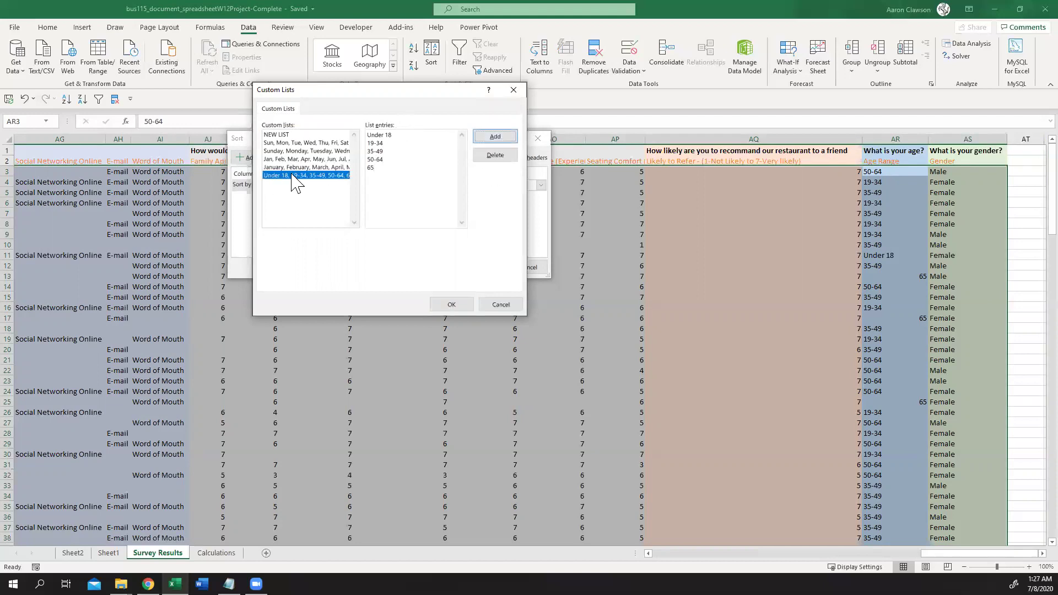
left_click(449, 303)
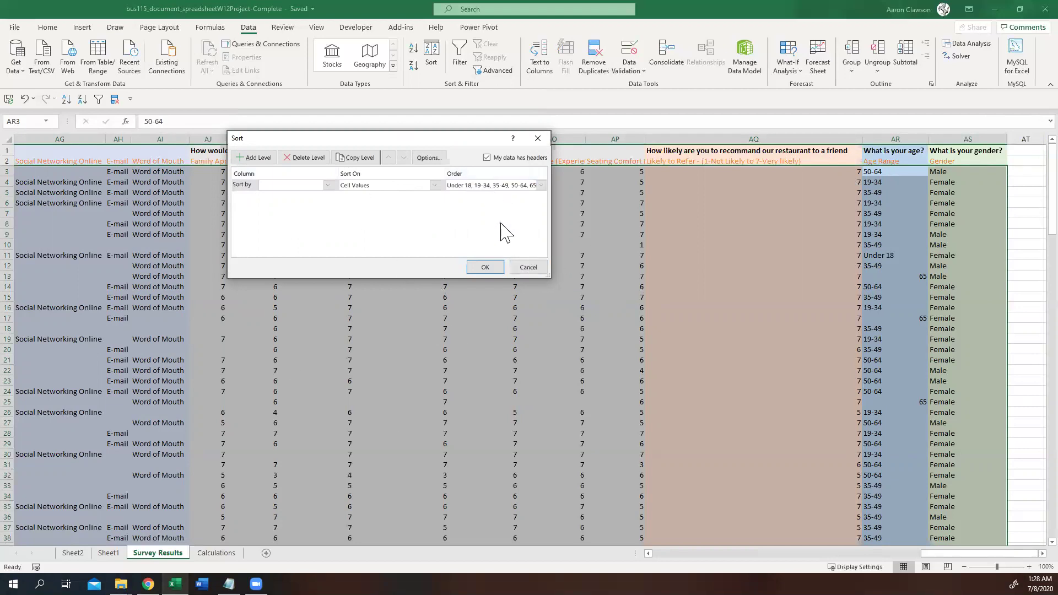
left_click(528, 267)
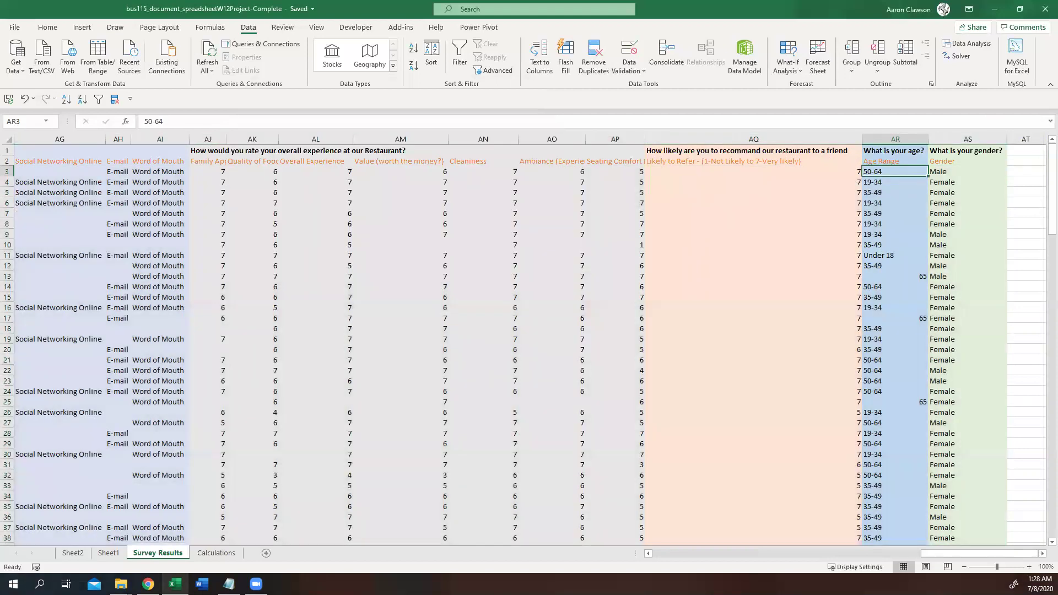
Return to Sheet1 and sort the age ranges of the first PivotTable from A to Z
left_click(109, 553)
left_click(38, 246)
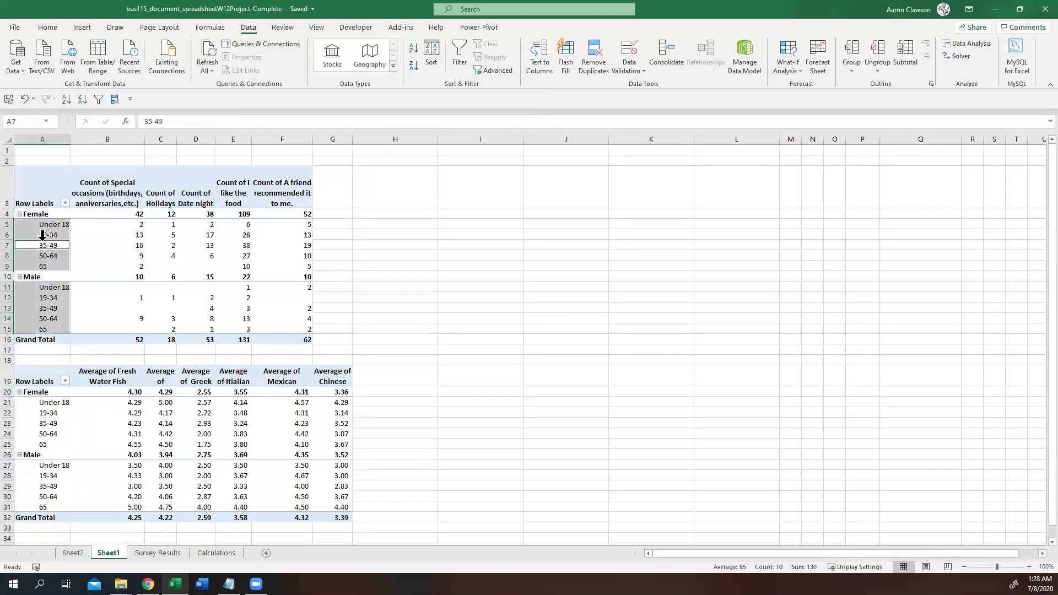
left_click(49, 235)
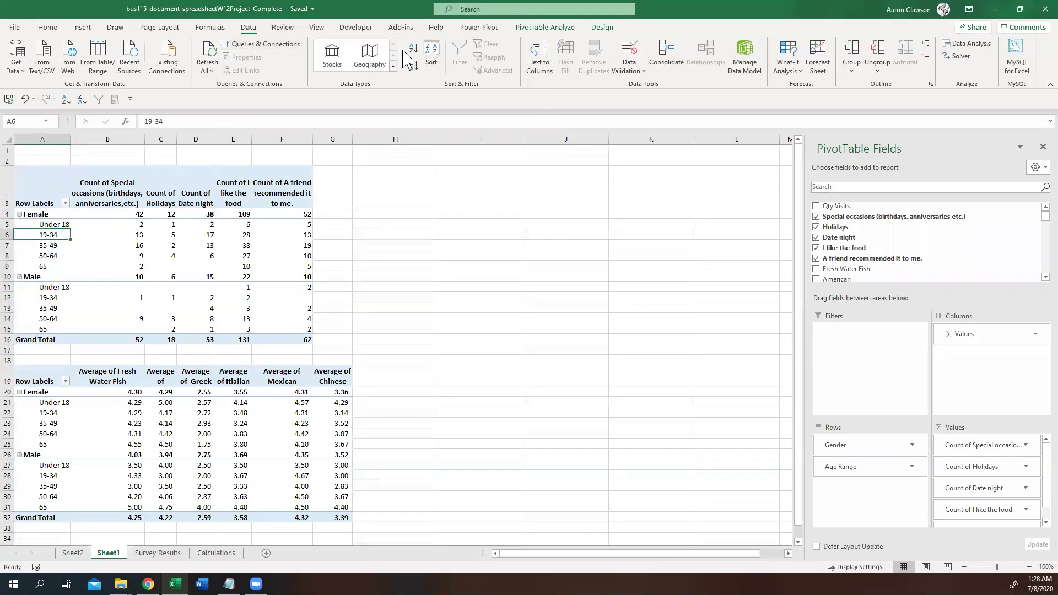
left_click(413, 49)
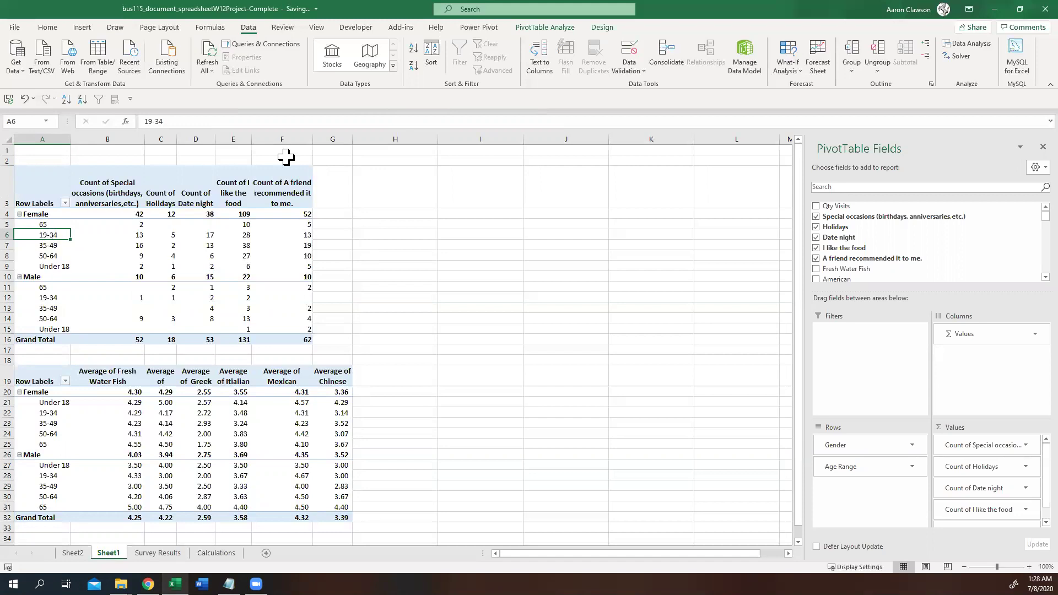
Set the Age Range field's first key sort order to Under 18, 19-34, 35-49, 50-64, 65, keeping the manual sort option
left_click(432, 54)
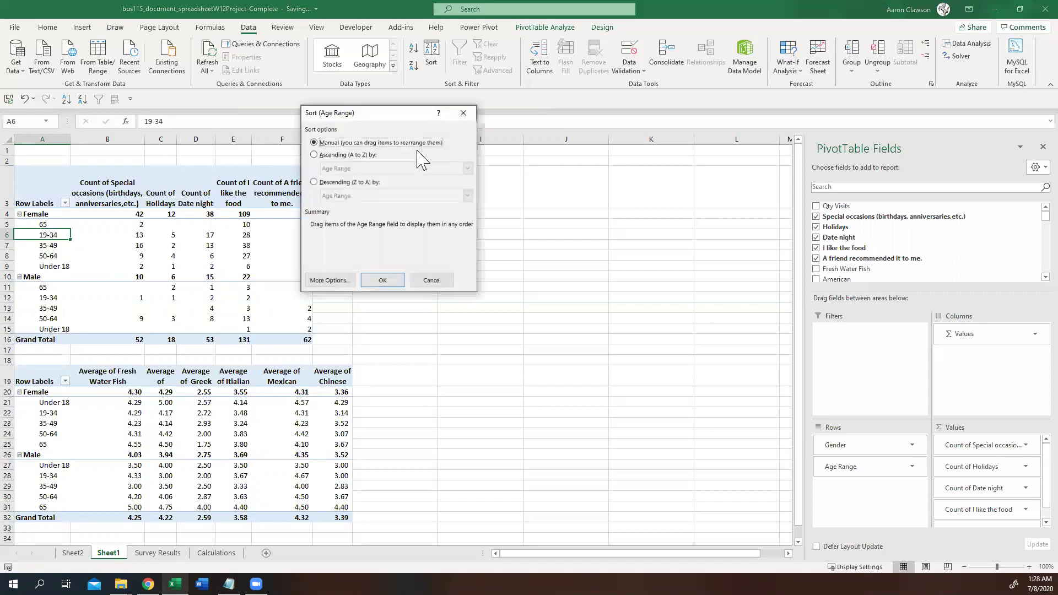
left_click(341, 156)
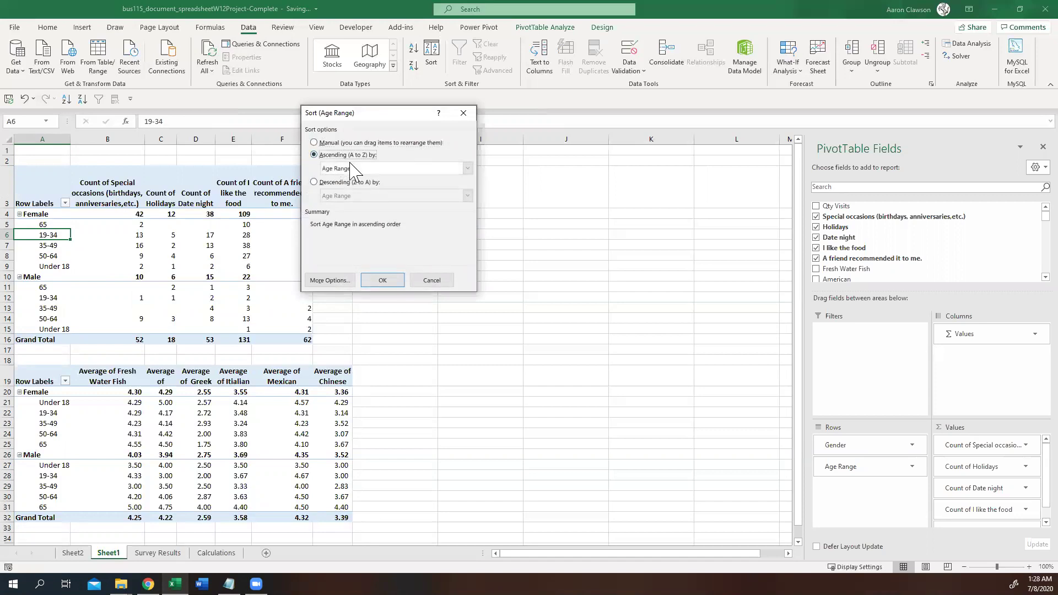
left_click(467, 169)
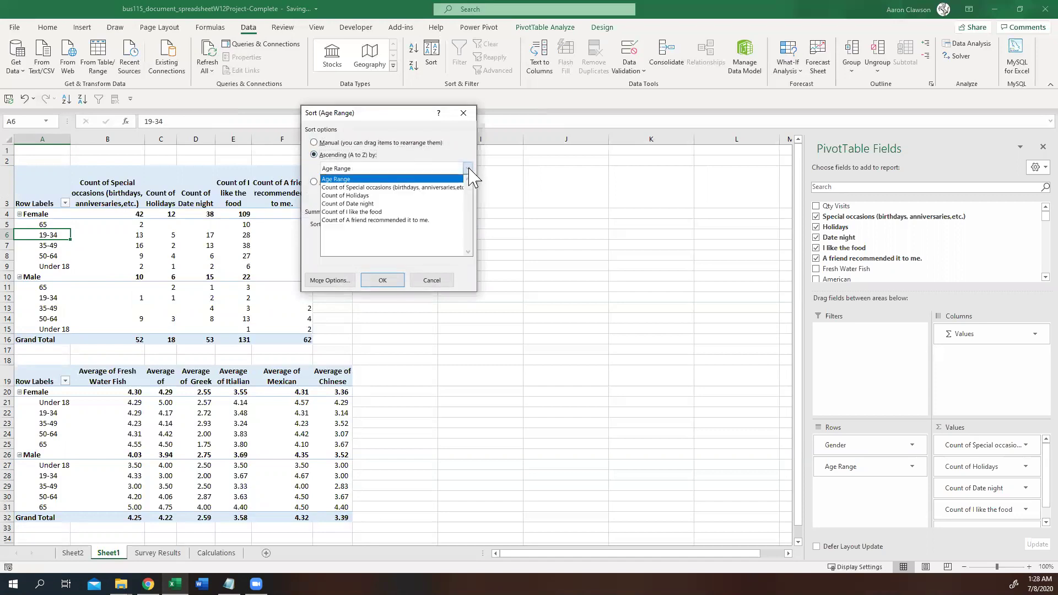
left_click(469, 169)
left_click(314, 143)
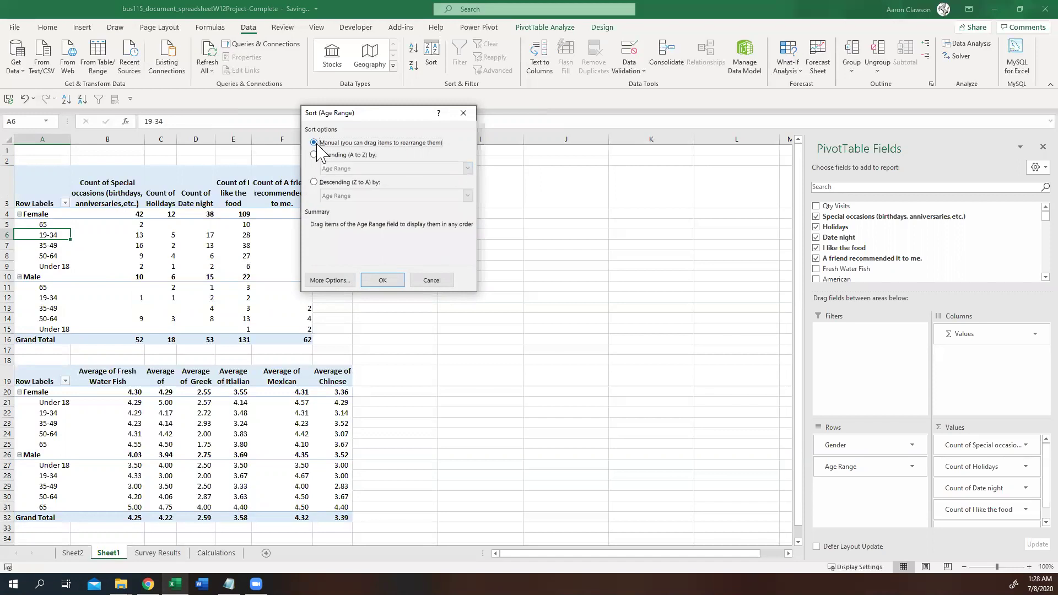
left_click(342, 280)
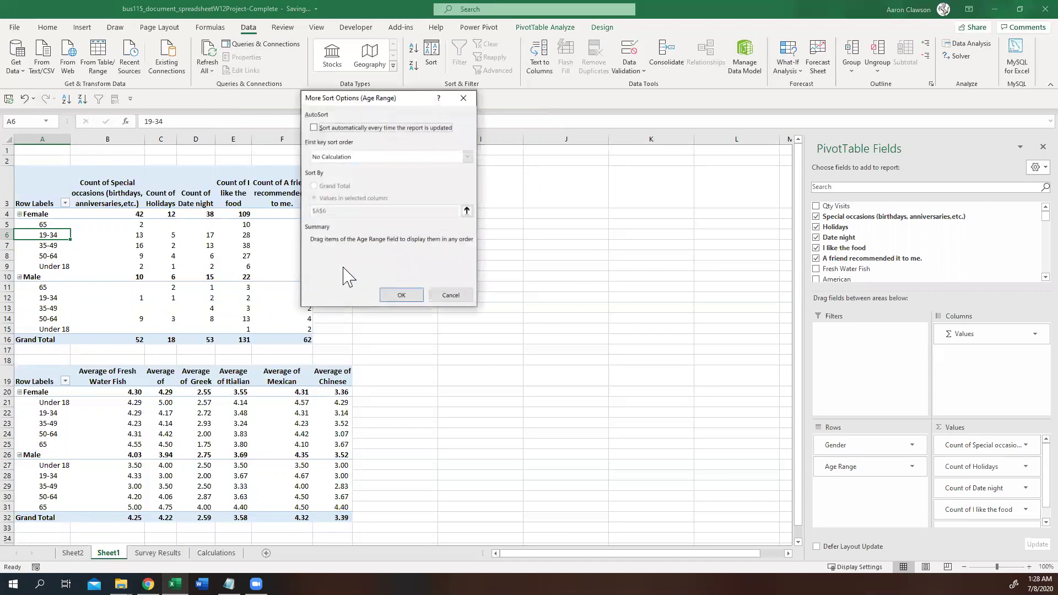
left_click(329, 157)
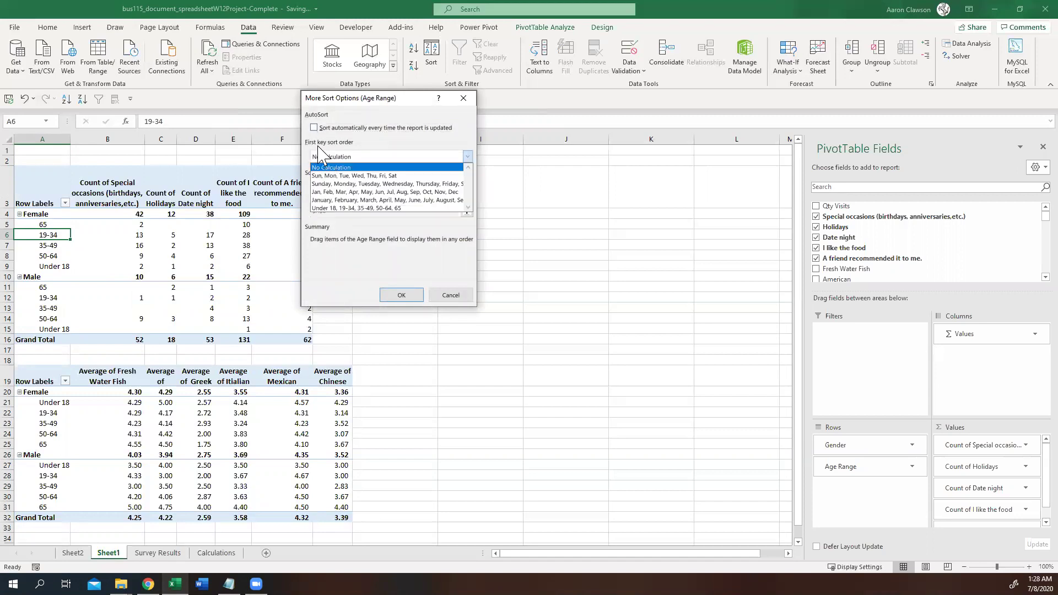
left_click(327, 209)
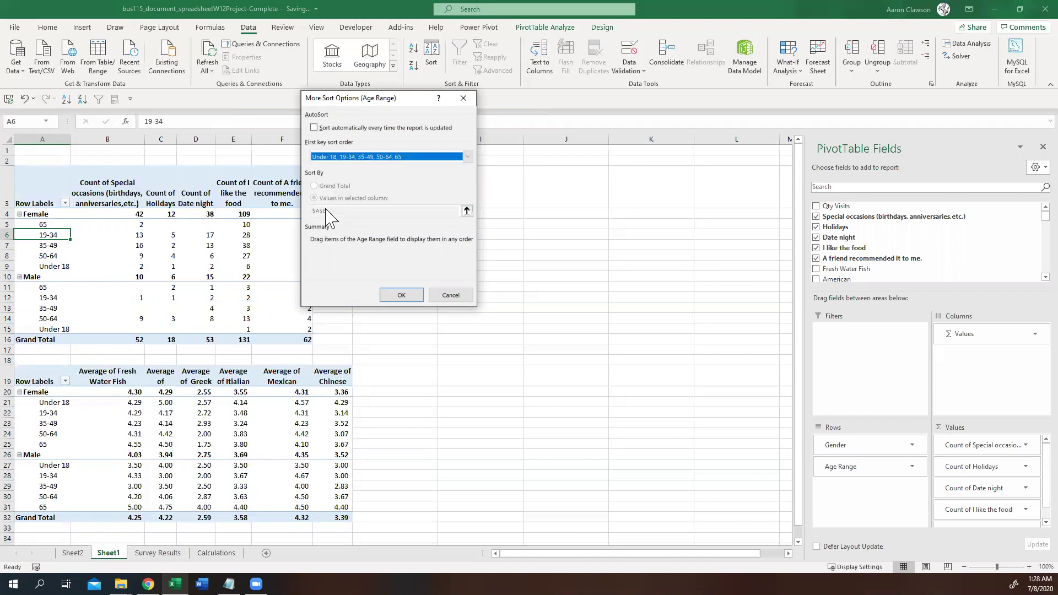
left_click(389, 294)
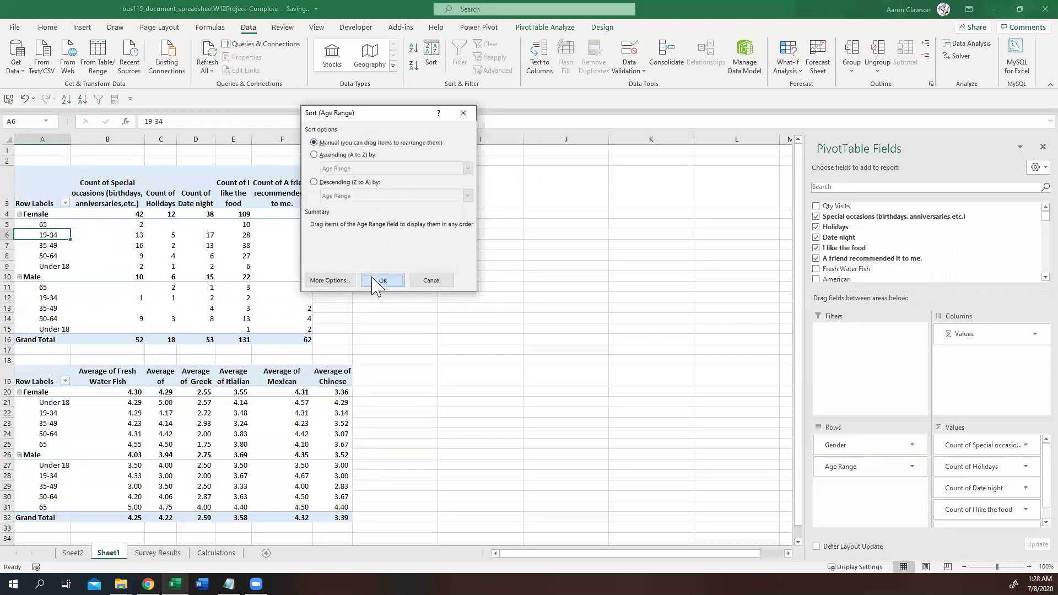
left_click(377, 281)
Sort the first PivotTable's age ranges in ascending order by Age Range
left_click(46, 257)
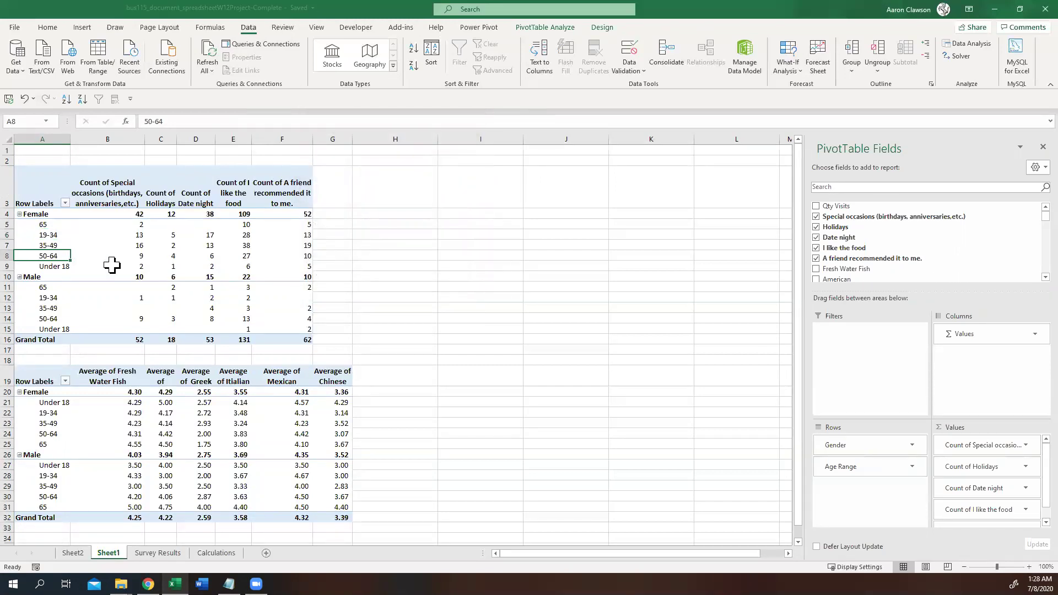
left_click(428, 56)
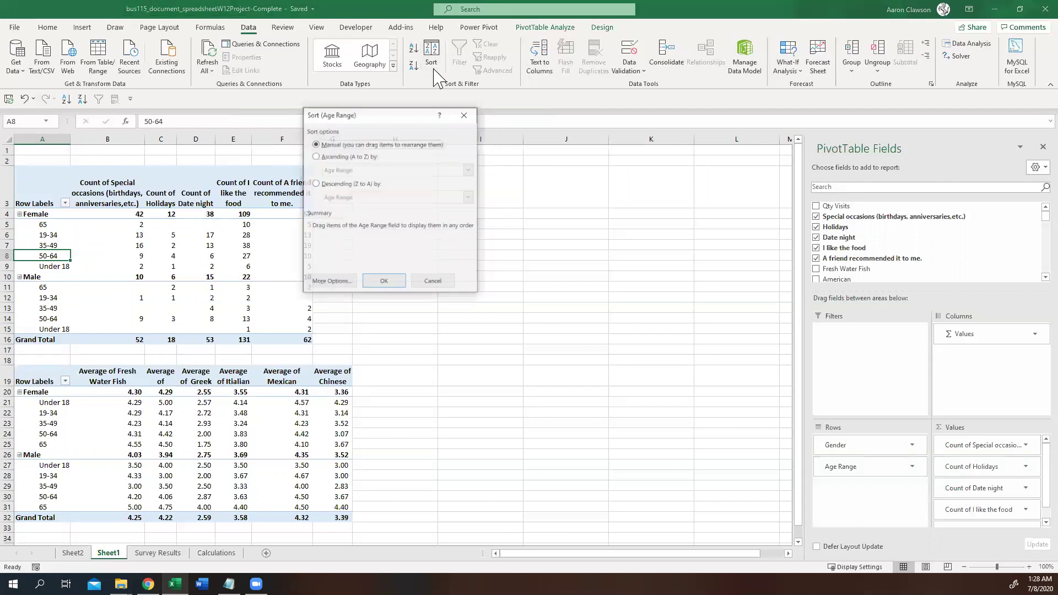
left_click(342, 155)
left_click(384, 280)
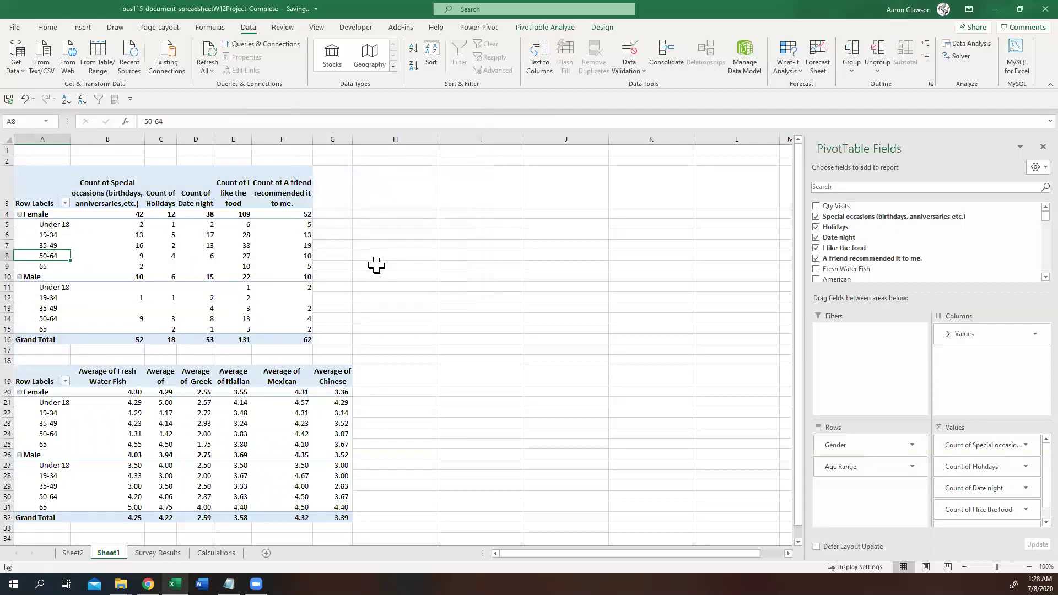
Reapply the A to Z sort by Age Range to the first PivotTable's age ranges
left_click(431, 55)
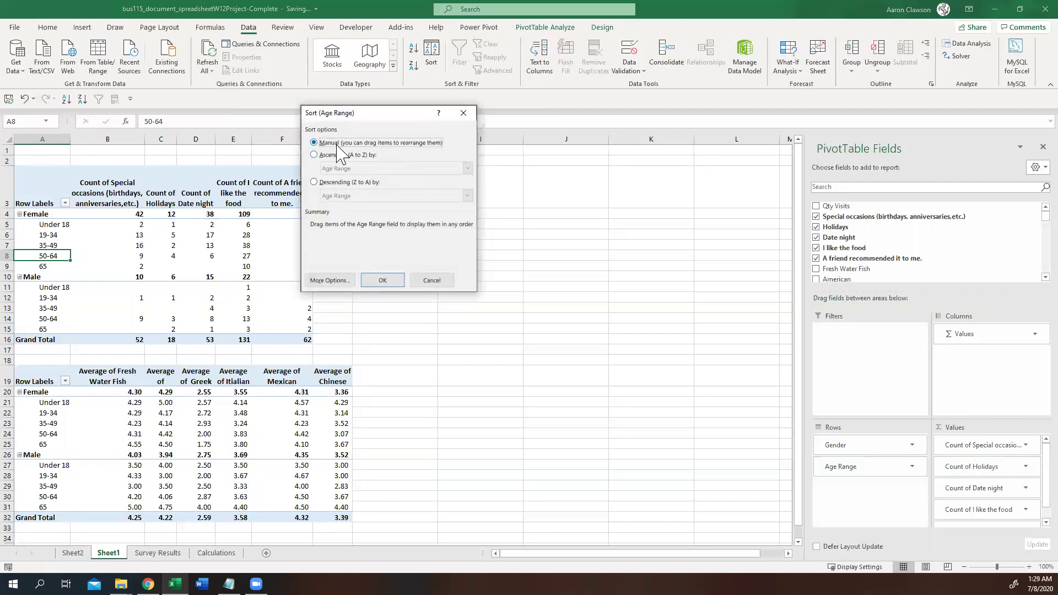
left_click(341, 156)
left_click(358, 168)
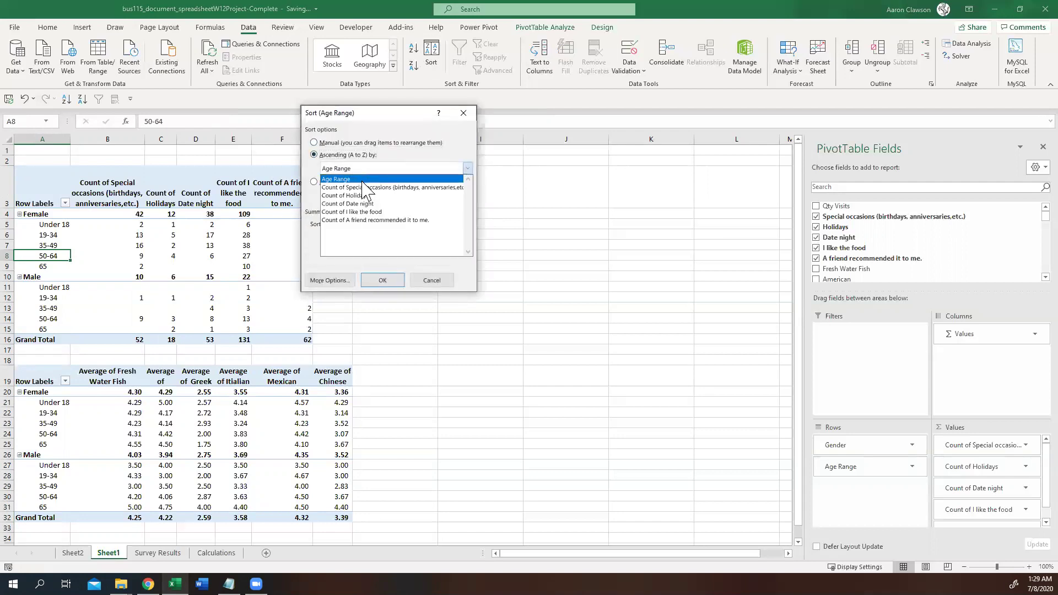
left_click(352, 167)
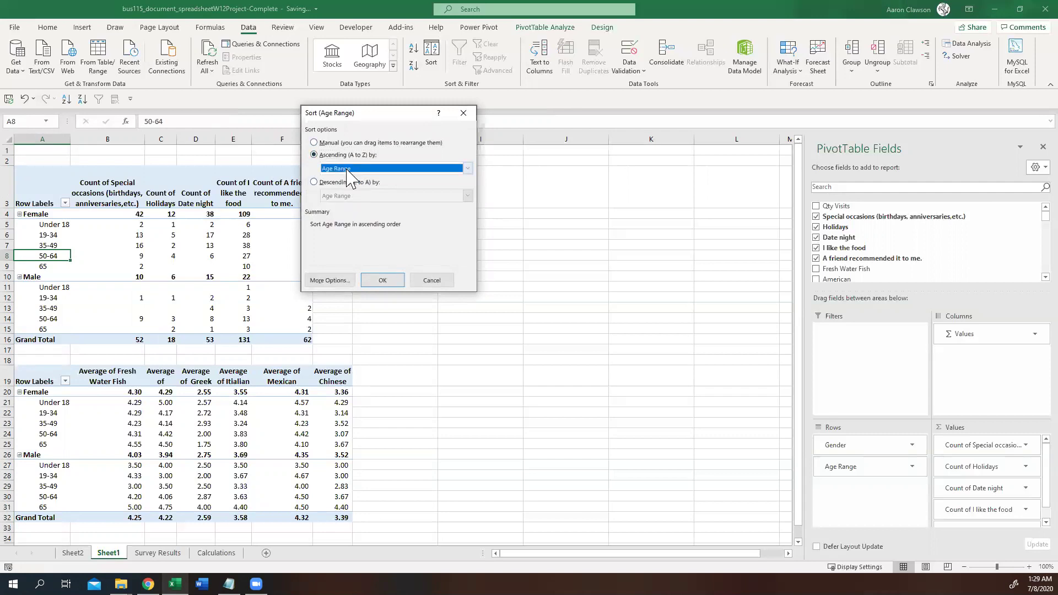
left_click(384, 281)
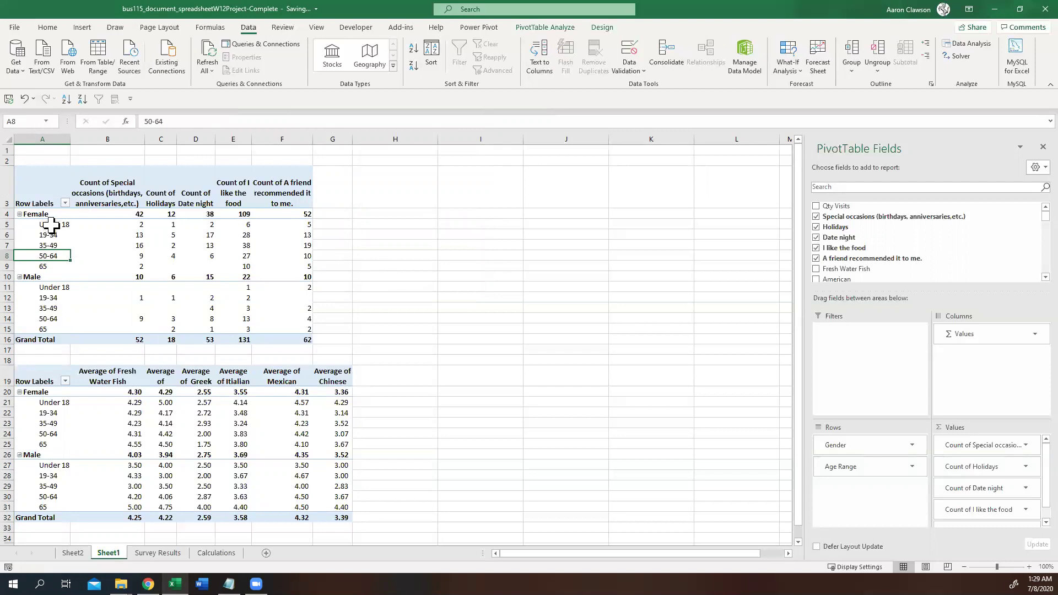
Insert Age Range and Gender slicers for the first PivotTable and place them side by side next to it
mouse_move(229, 236)
left_click(141, 246)
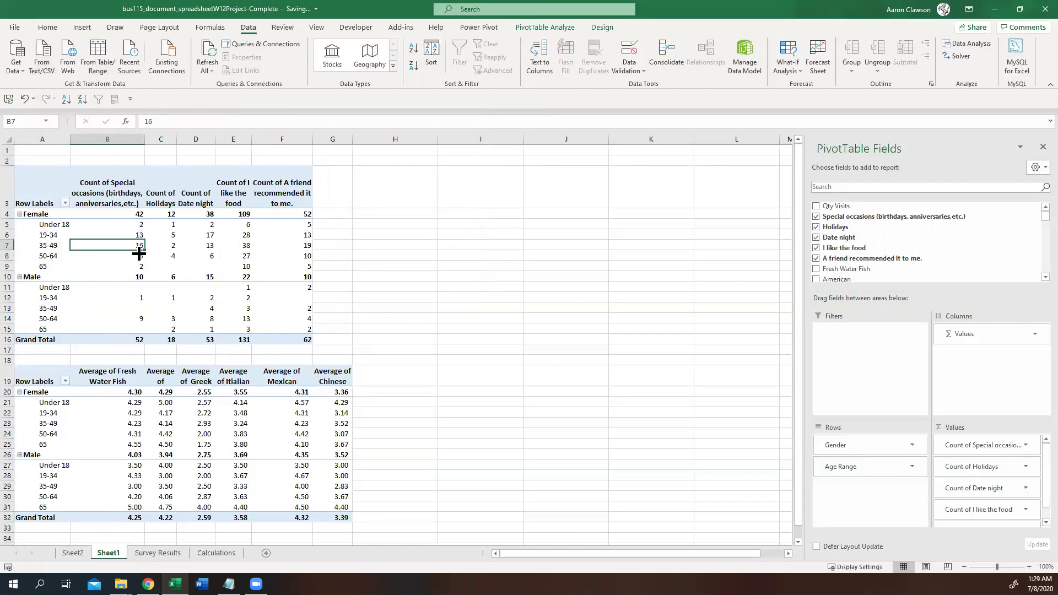
scroll(167, 60, "up", 2)
scroll(352, 60, "down", 6)
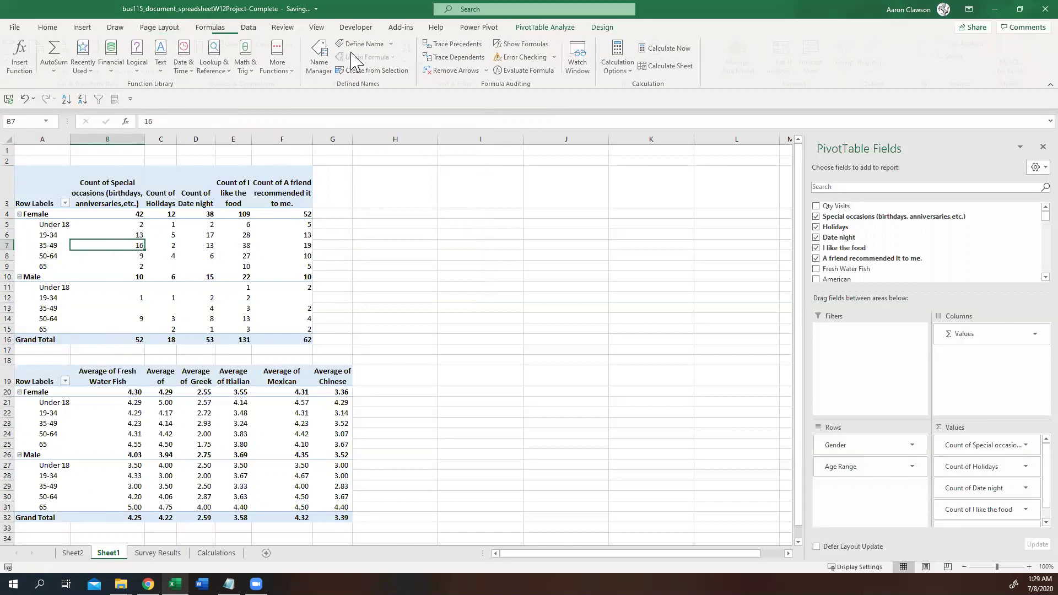
scroll(351, 60, "down", 2)
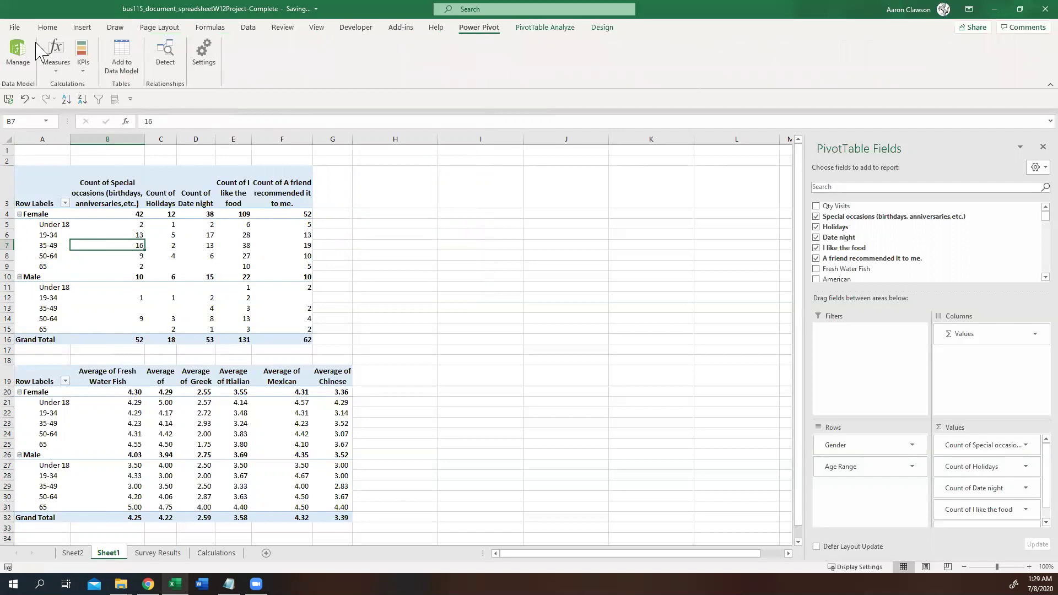
scroll(275, 44, "down", 1)
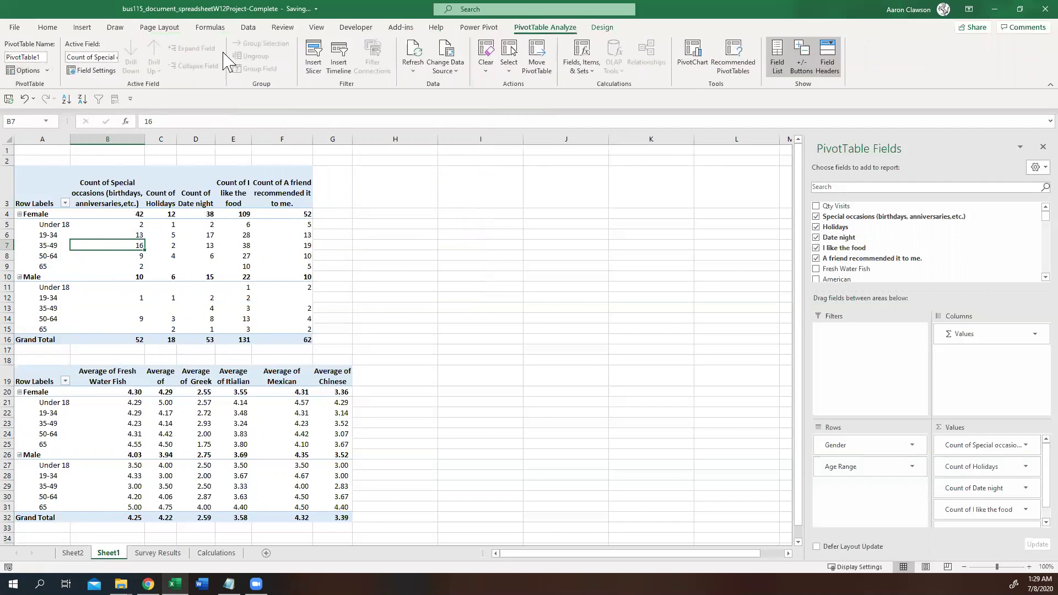
left_click(311, 55)
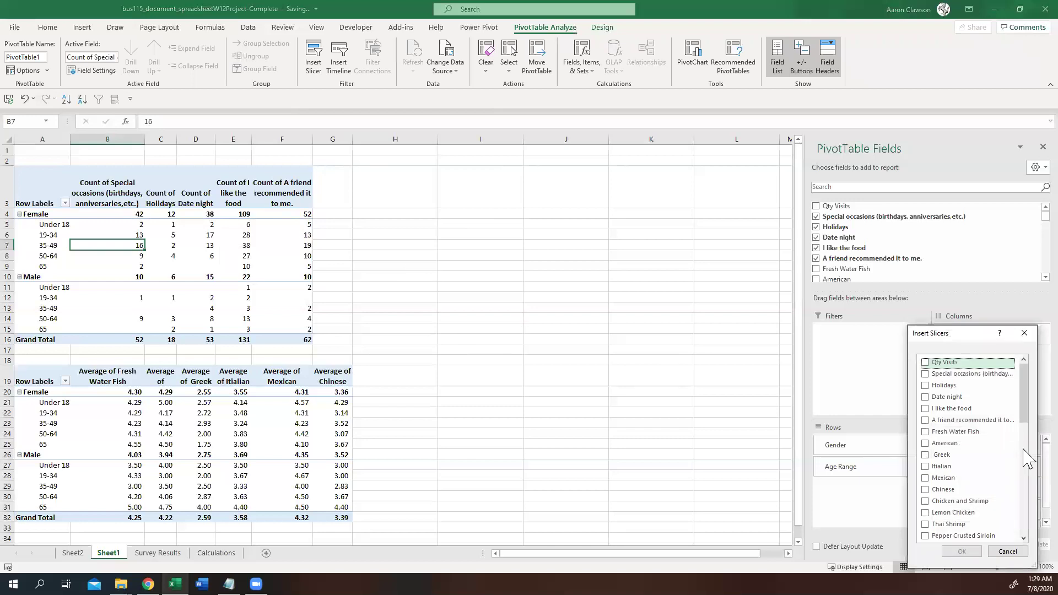
scroll(575, 366, "down", 3)
scroll(576, 366, "down", 10)
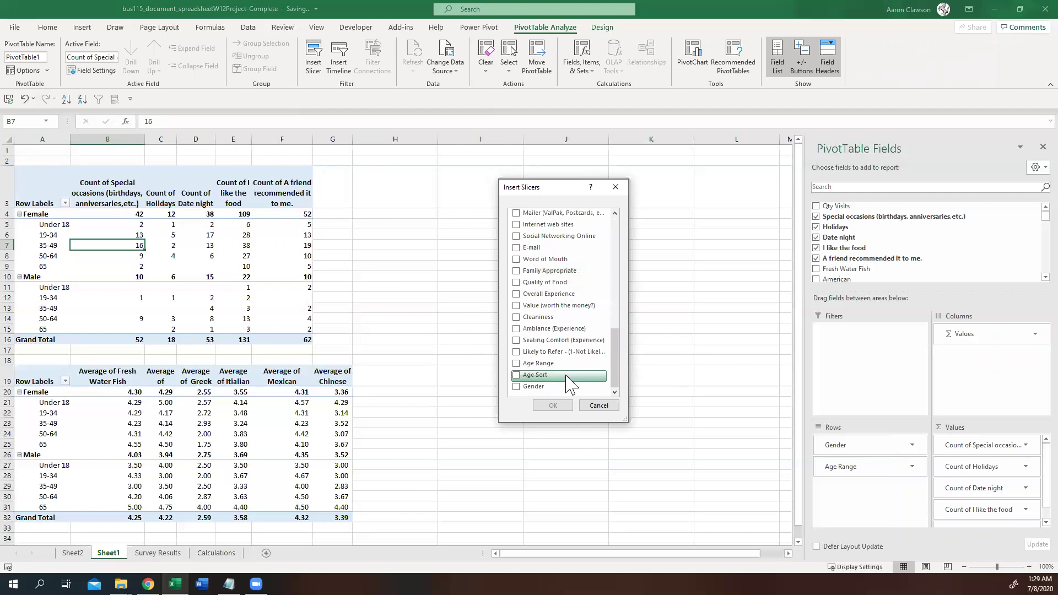
left_click(516, 386)
left_click(516, 364)
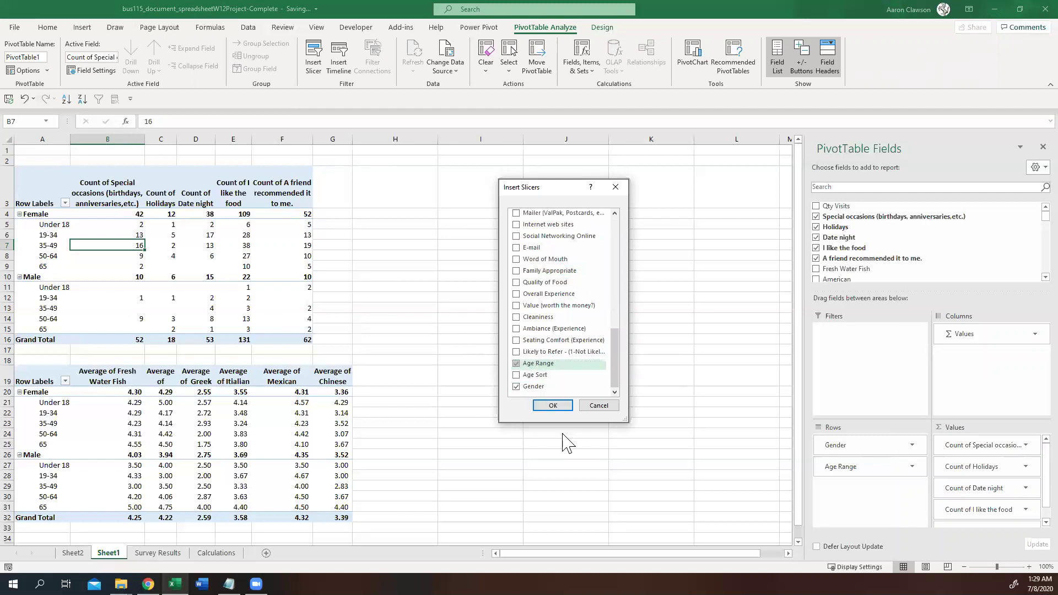
left_click(552, 405)
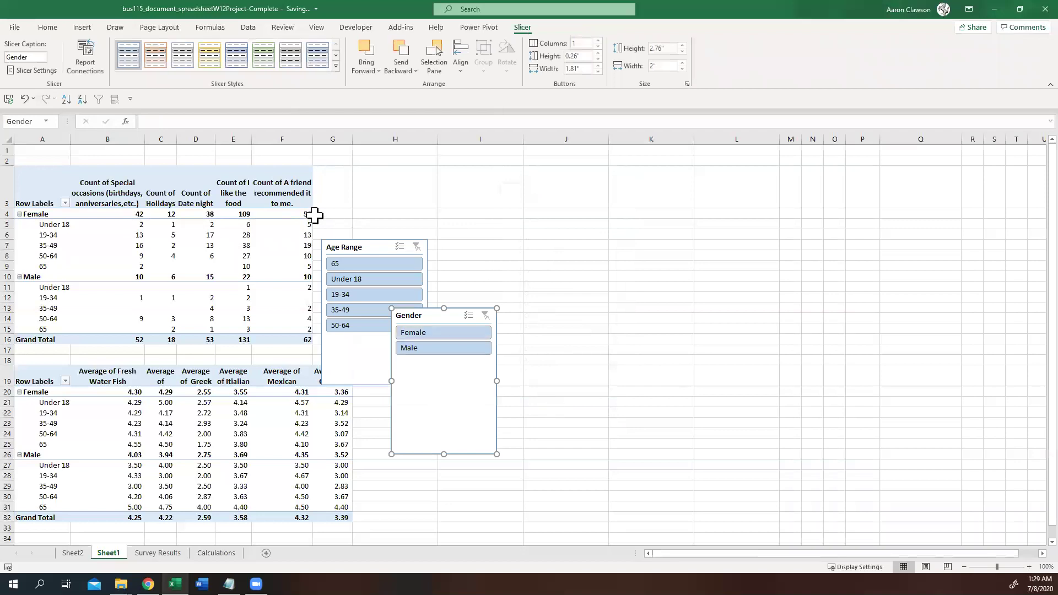
left_click_drag(365, 245, 379, 168)
left_click_drag(439, 314, 502, 173)
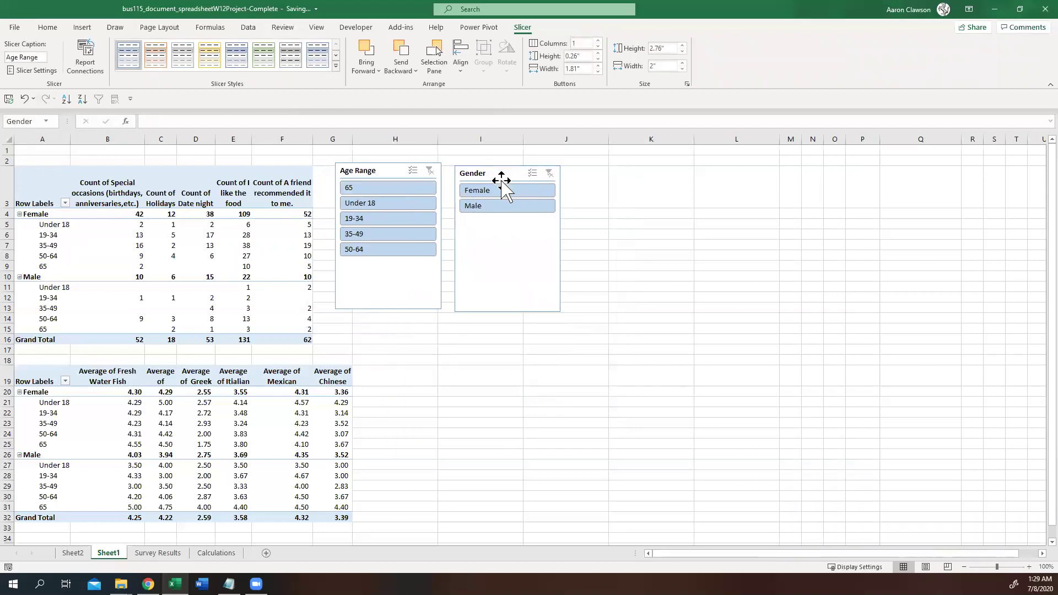
right_click(392, 273)
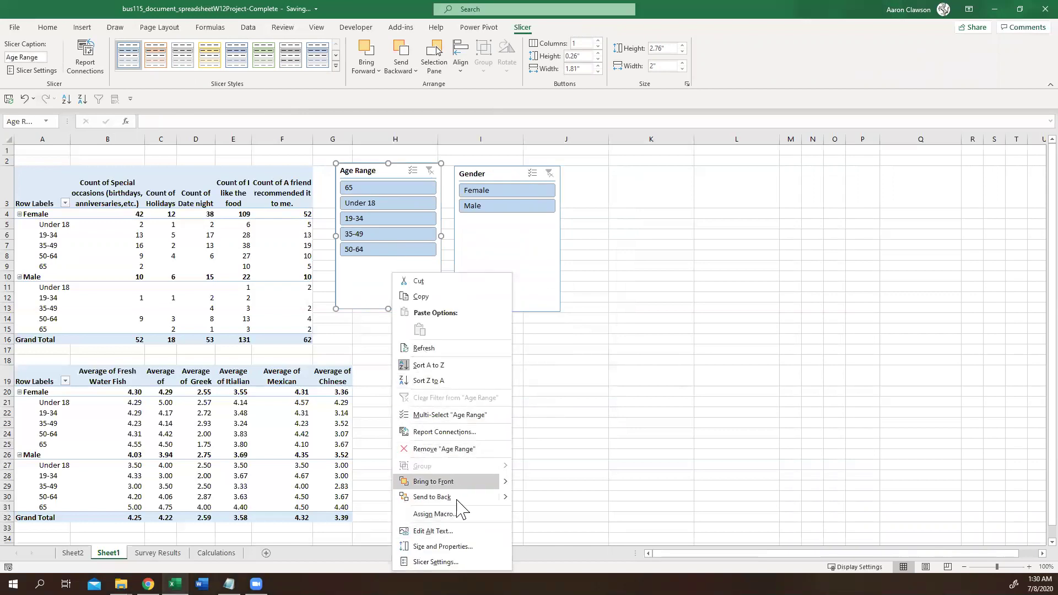
left_click(436, 562)
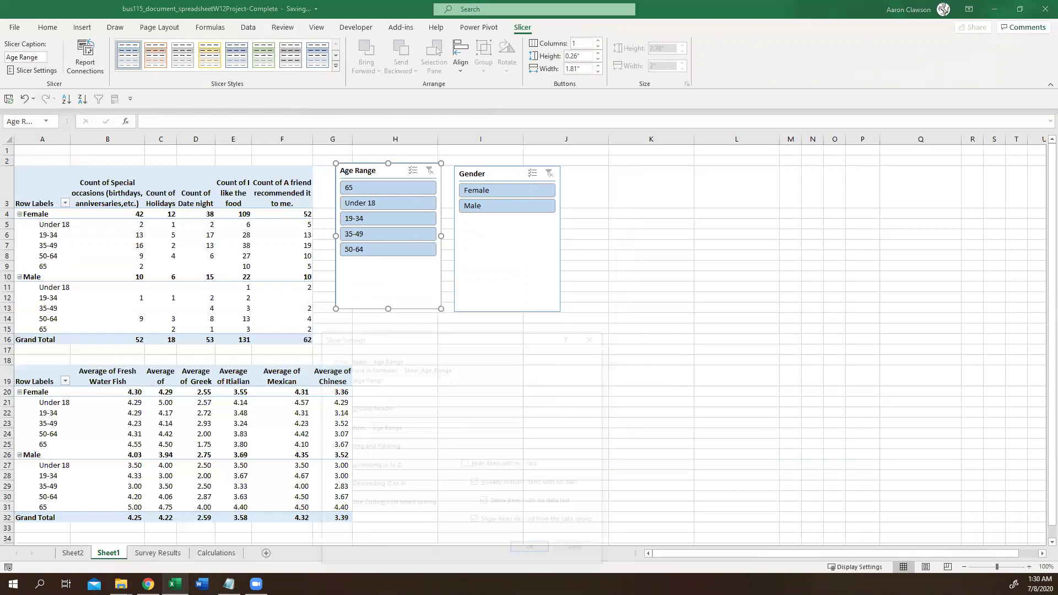
key("Escape")
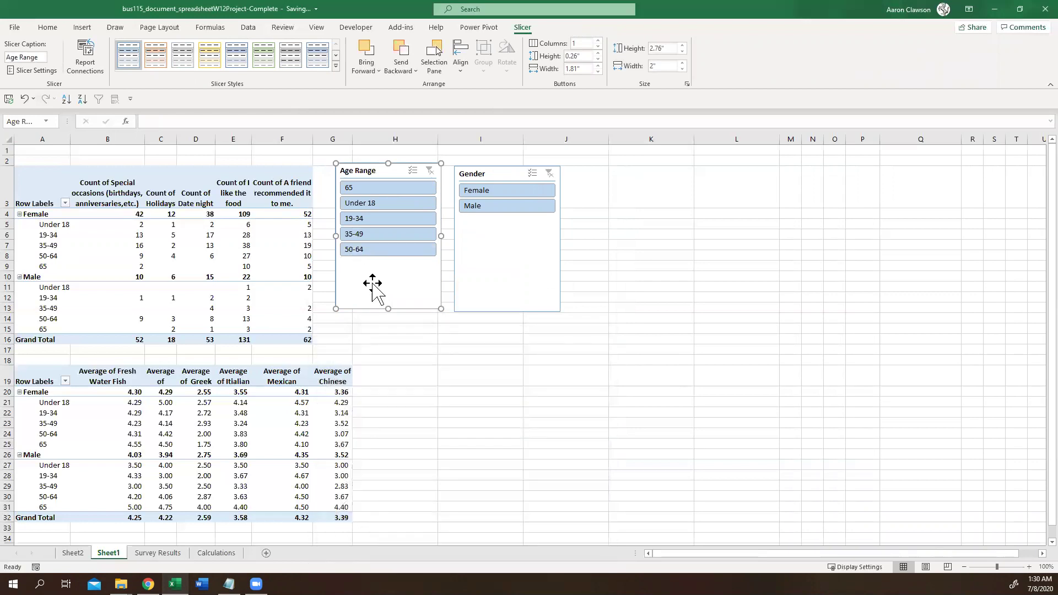
Connect the Age Range slicer to PivotTable3 in addition to PivotTable1
right_click(375, 273)
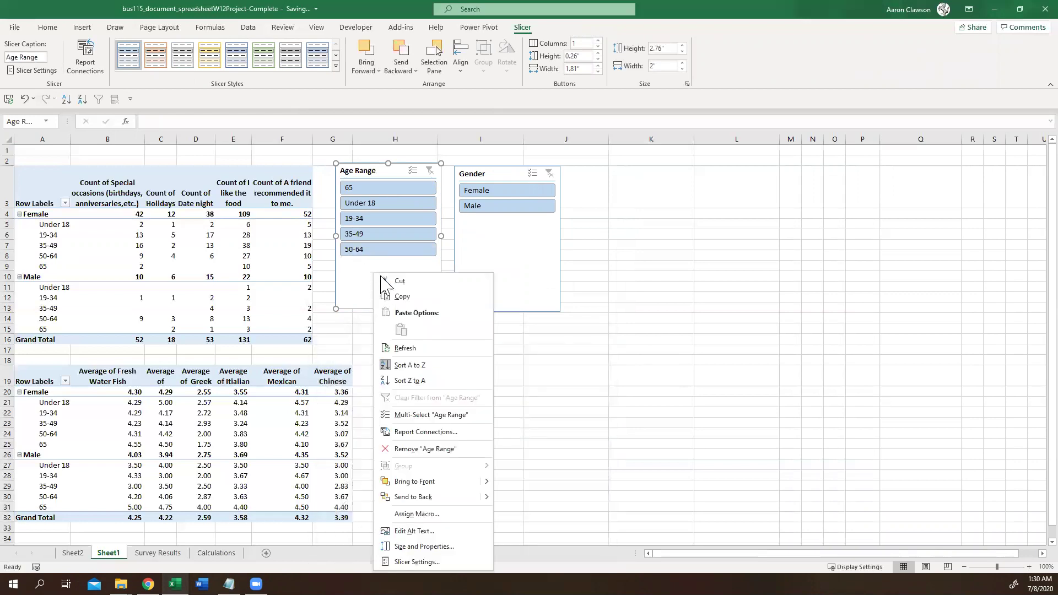
left_click(440, 431)
left_click(362, 452)
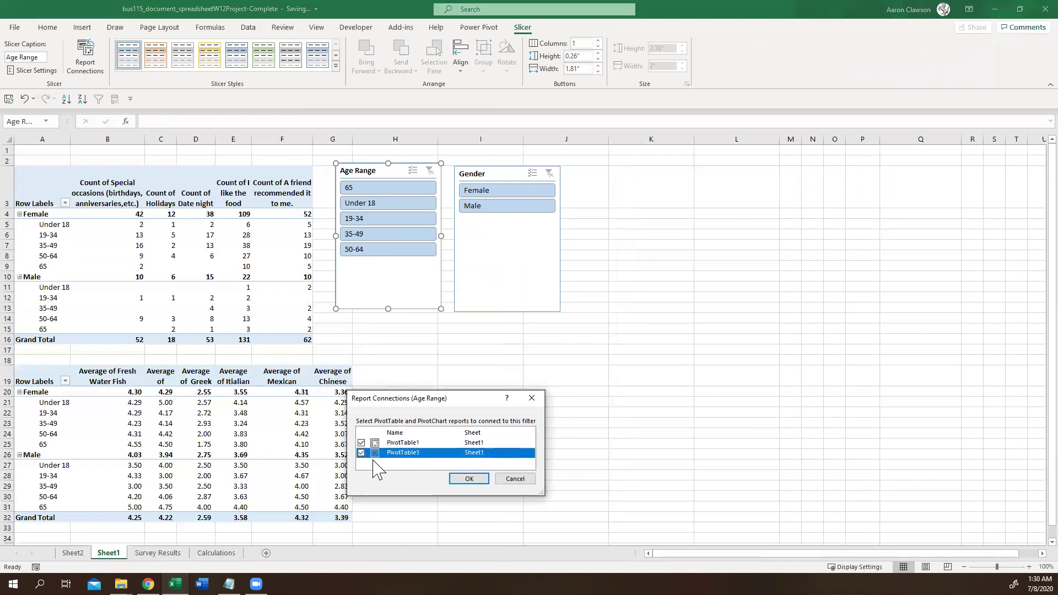
left_click(469, 478)
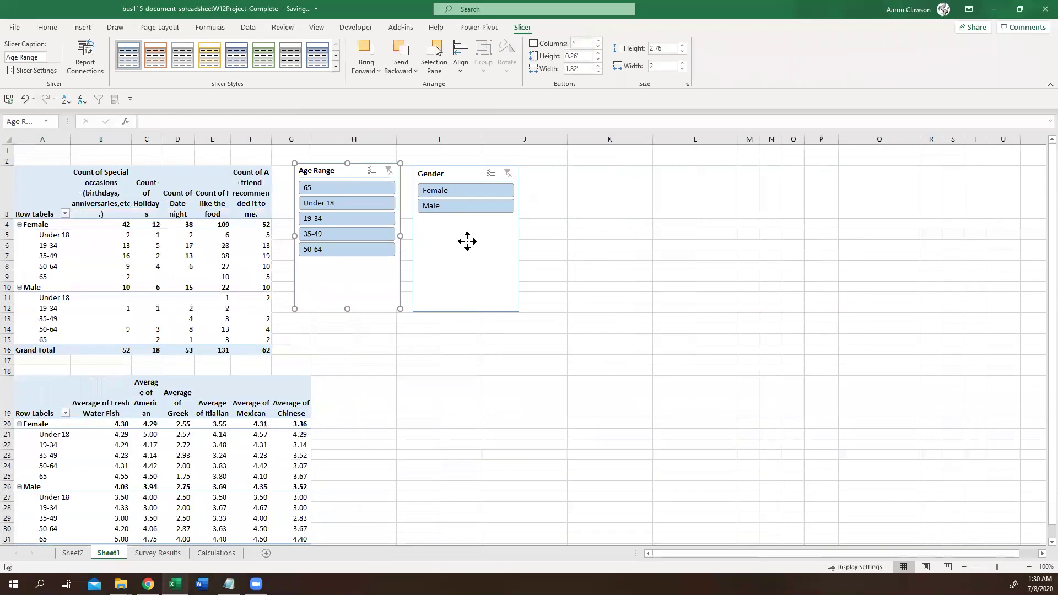
Connect the Gender slicer to PivotTable3 as well as PivotTable1
right_click(468, 239)
left_click(528, 397)
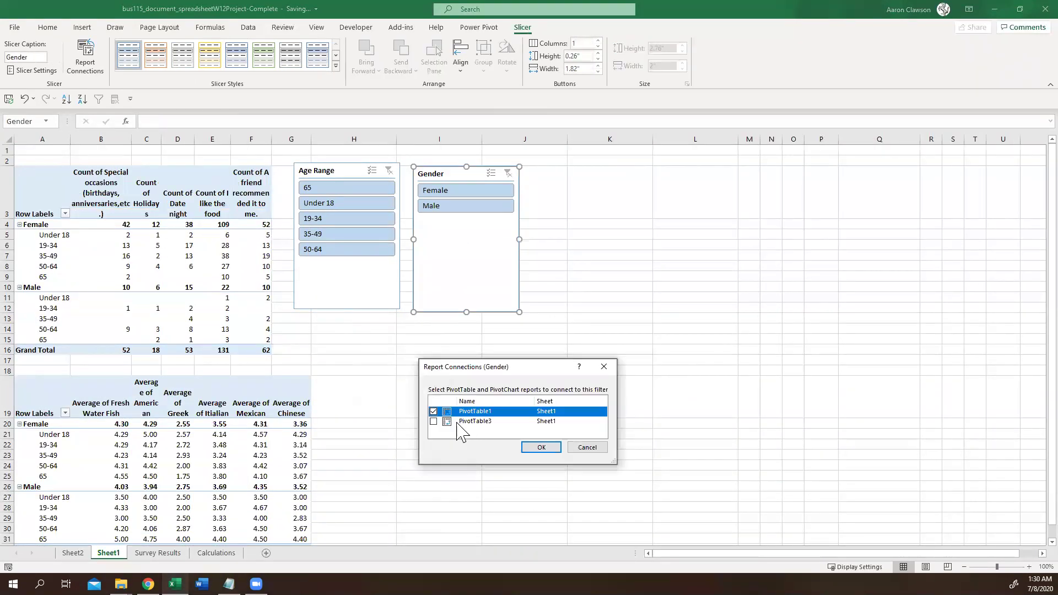
left_click(433, 422)
left_click(541, 447)
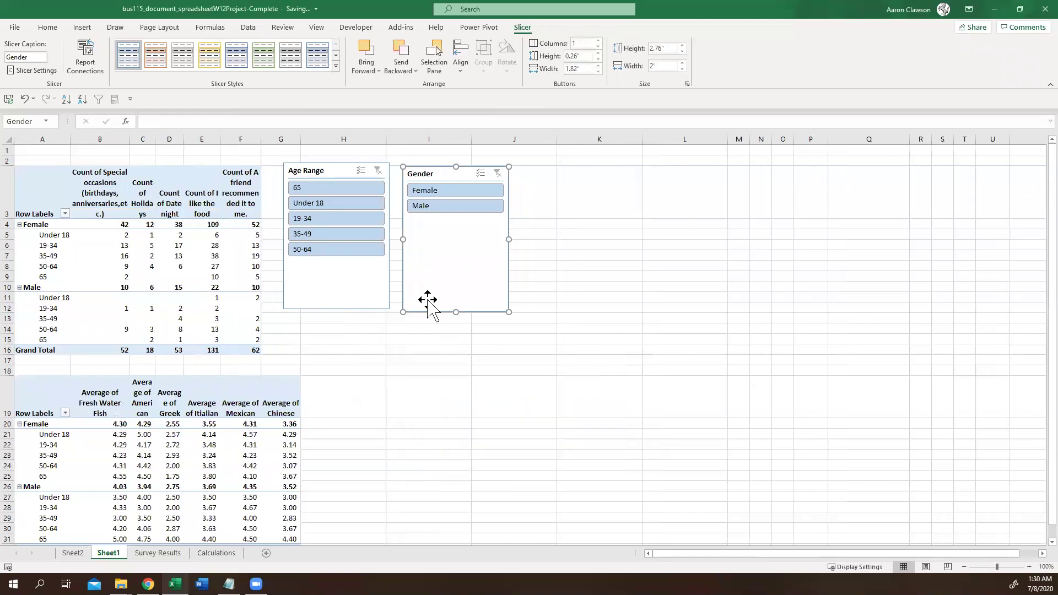
Try the Gender slicer on both PivotTables, filtering by Female and by Male
left_click(436, 191)
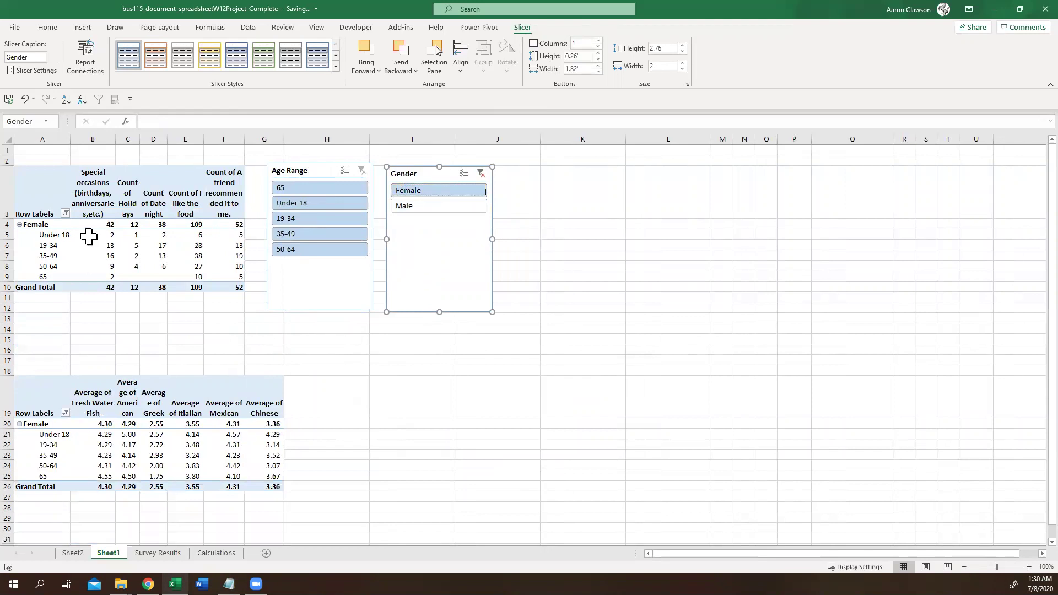
left_click(408, 207)
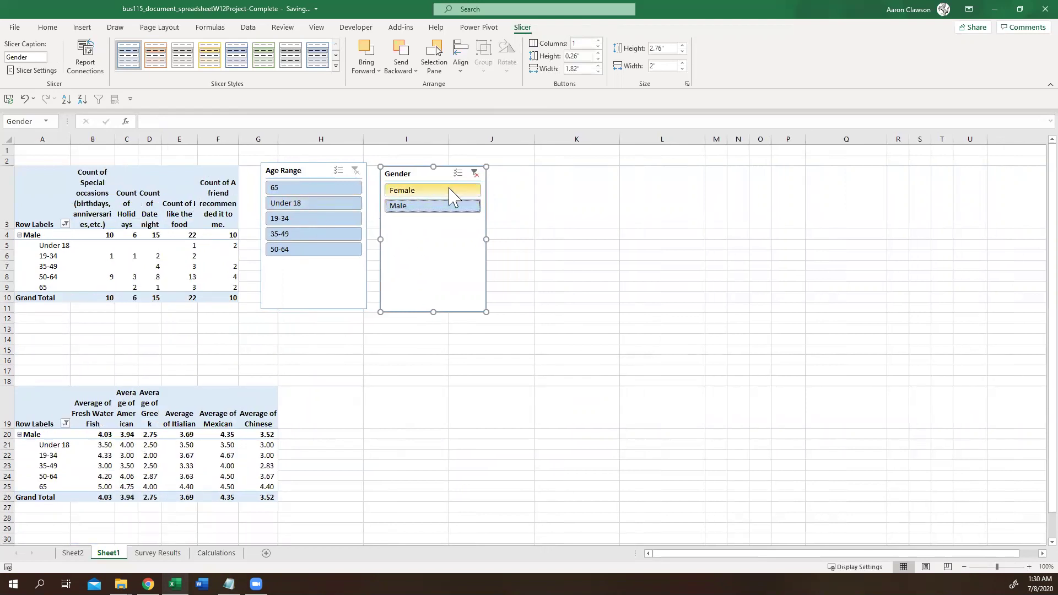
Move the second PivotTable, A19:G26, from Sheet1 to cell A3 of Sheet2
left_click(126, 408)
key("Left")
key("Left")
key("shift+Right")
key("shift+Down")
key("shift+Down")
key("shift+Down")
key("shift+Down")
key("shift+Down")
key("shift+Down")
key("shift+Right")
key("shift+Right")
key("shift+Right")
key("shift+Right")
key("shift+Right")
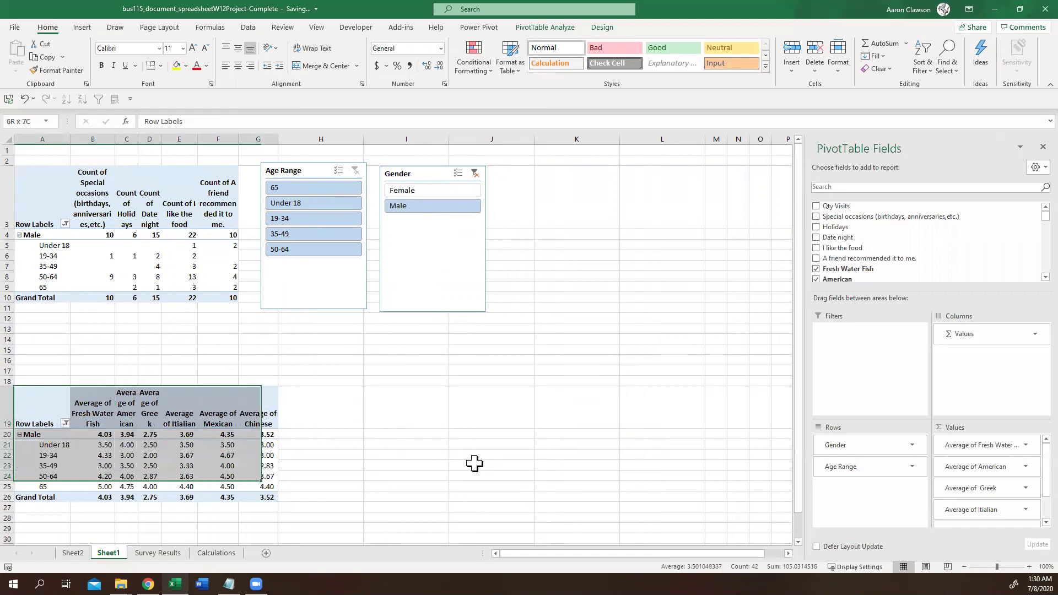
key("shift+Down")
key("ctrl+c")
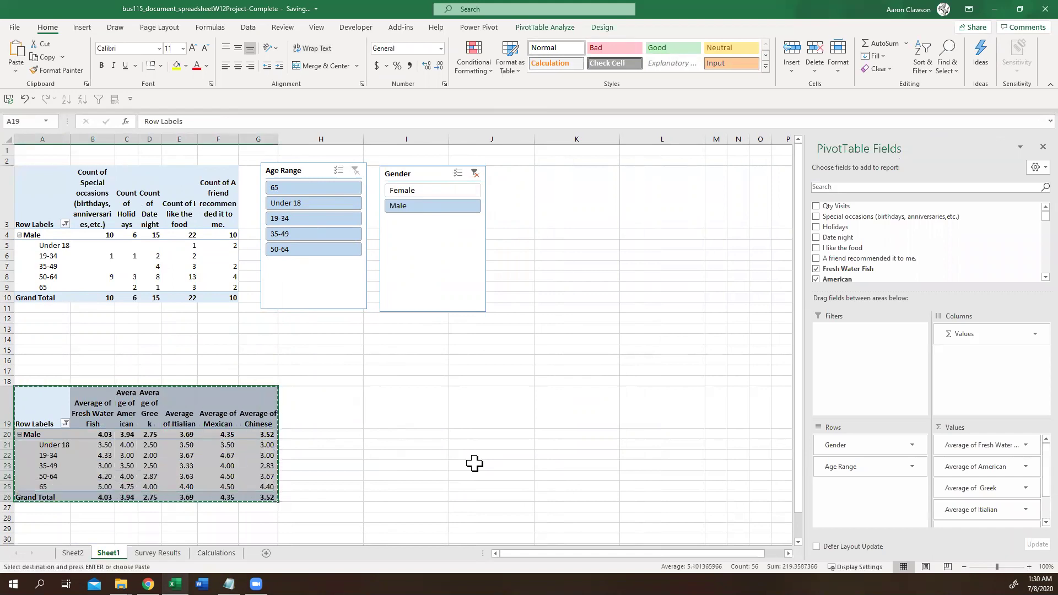
left_click(80, 553)
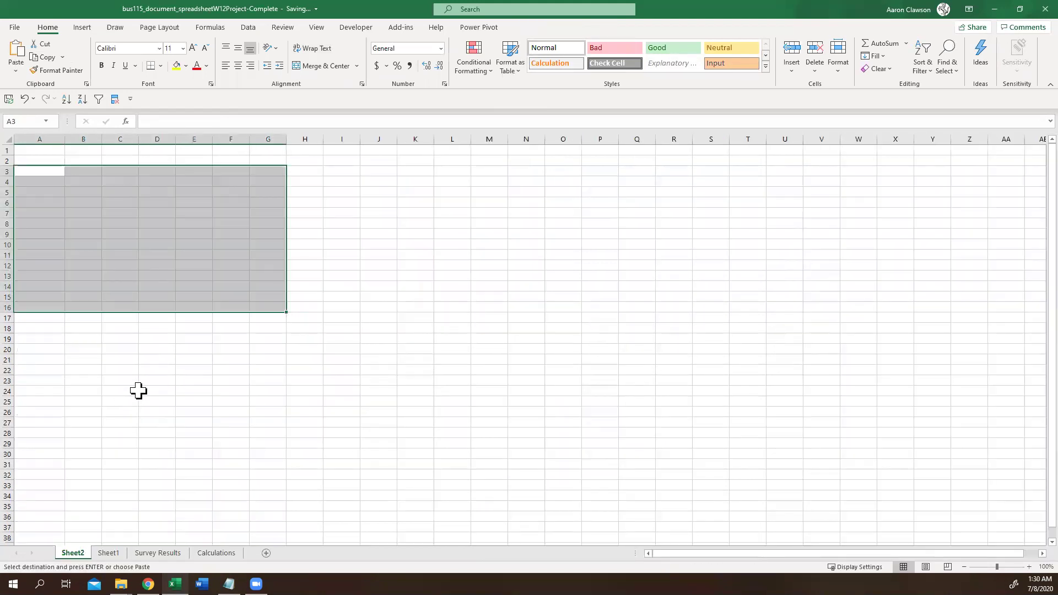
key("Return")
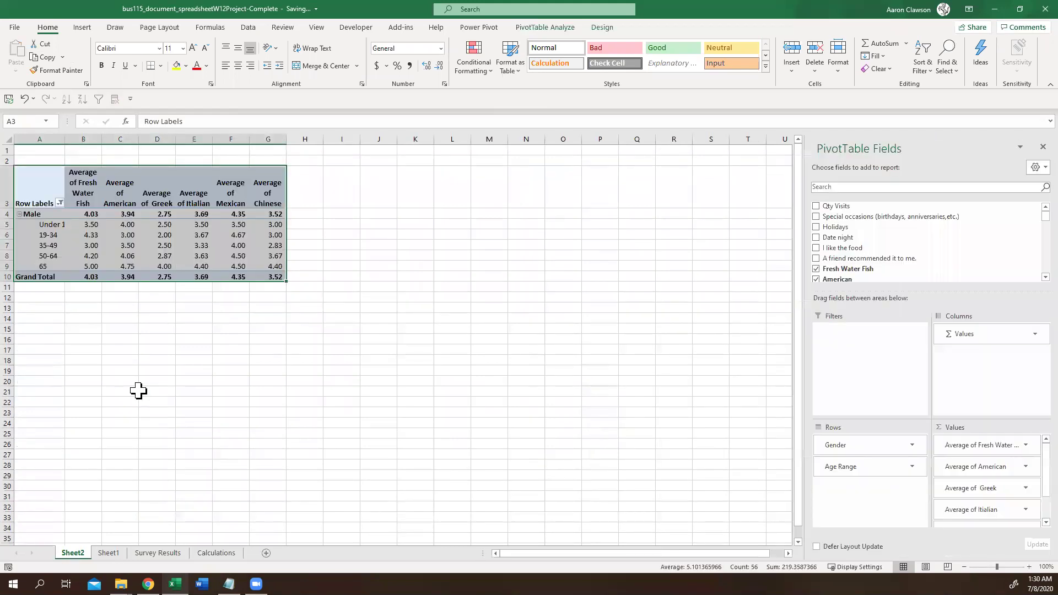
key("Down")
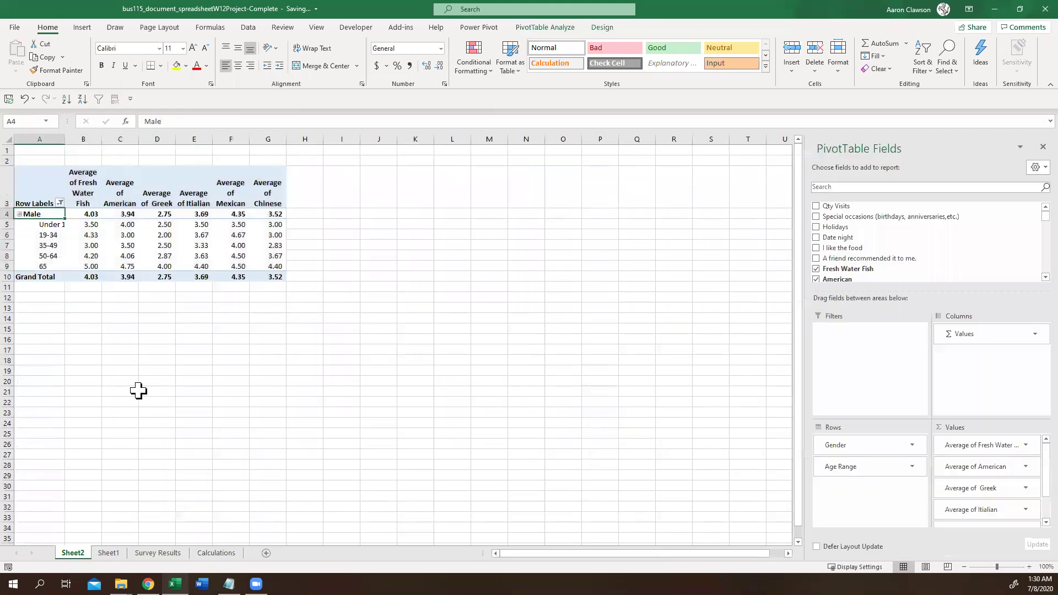
Filter by Female with the Gender slicer on Sheet1 and check the moved PivotTable on Sheet2
left_click(108, 553)
left_click(419, 190)
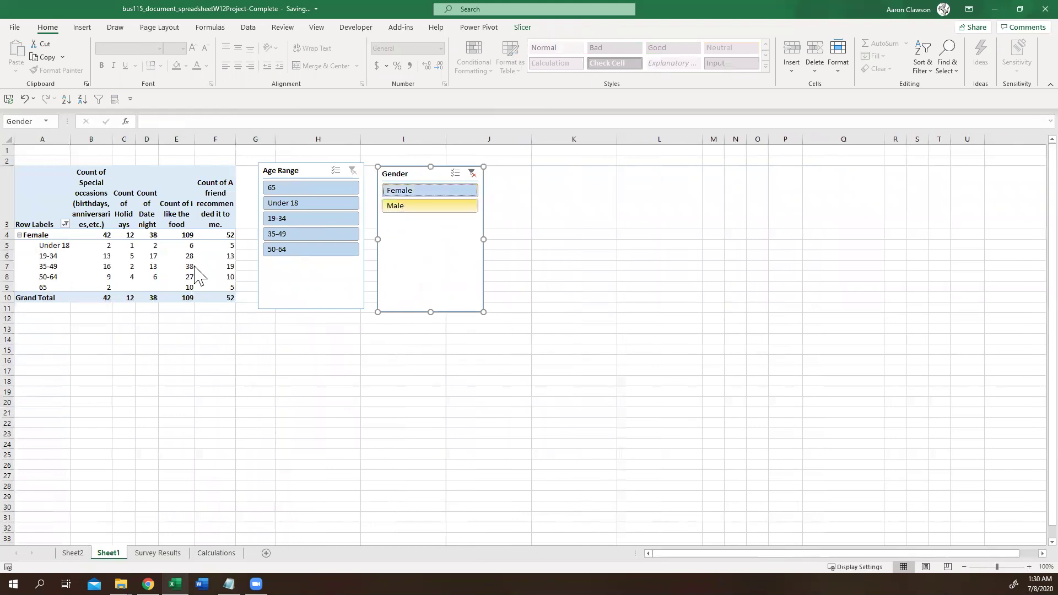
left_click(77, 553)
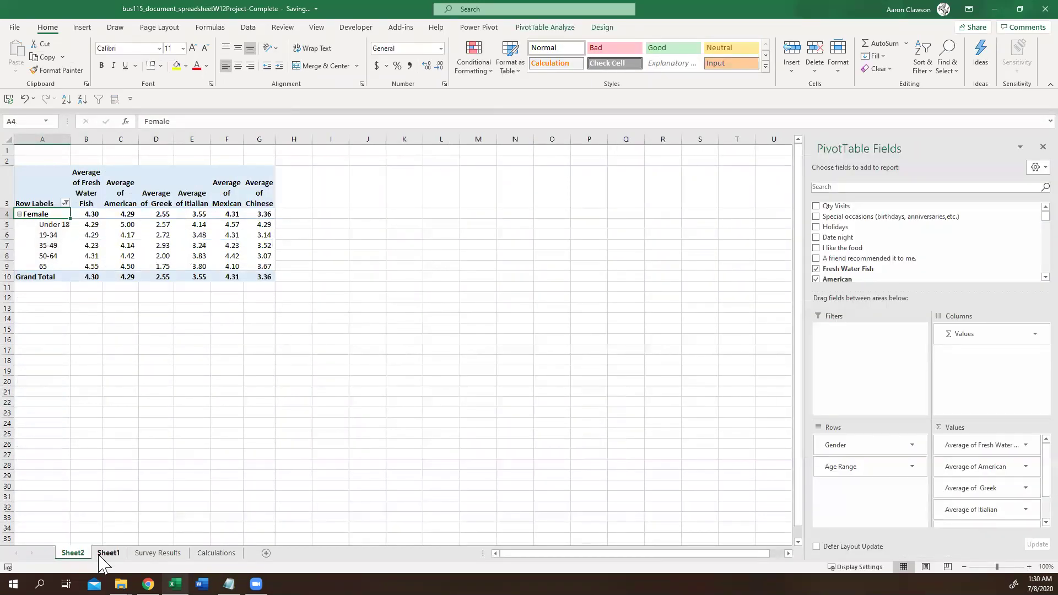
Copy the Gender slicer from Sheet1 to Sheet2 and place it beside the PivotTable, over columns H to K
left_click(102, 555)
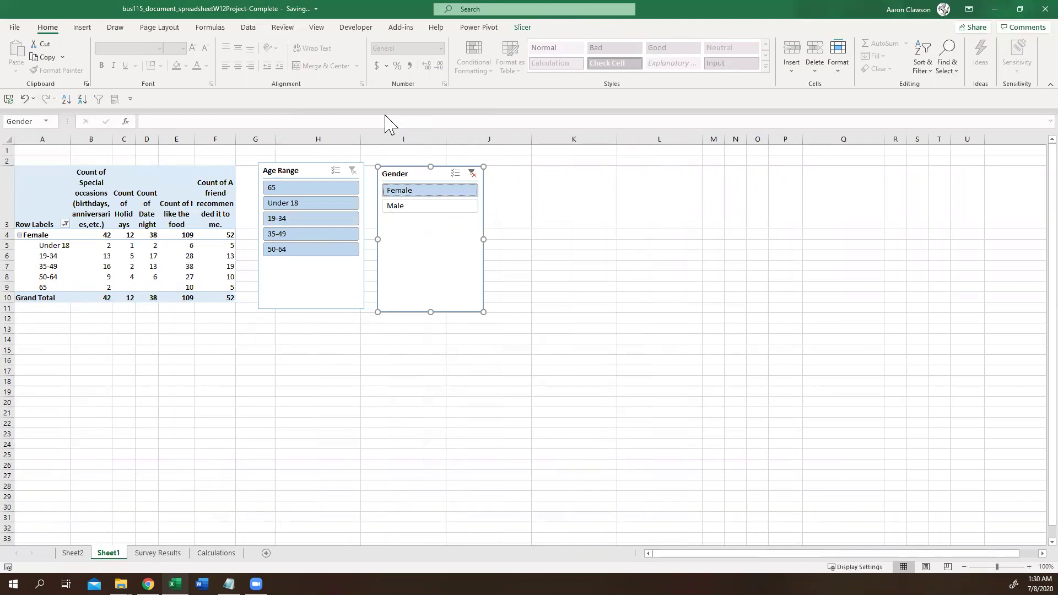
right_click(420, 258)
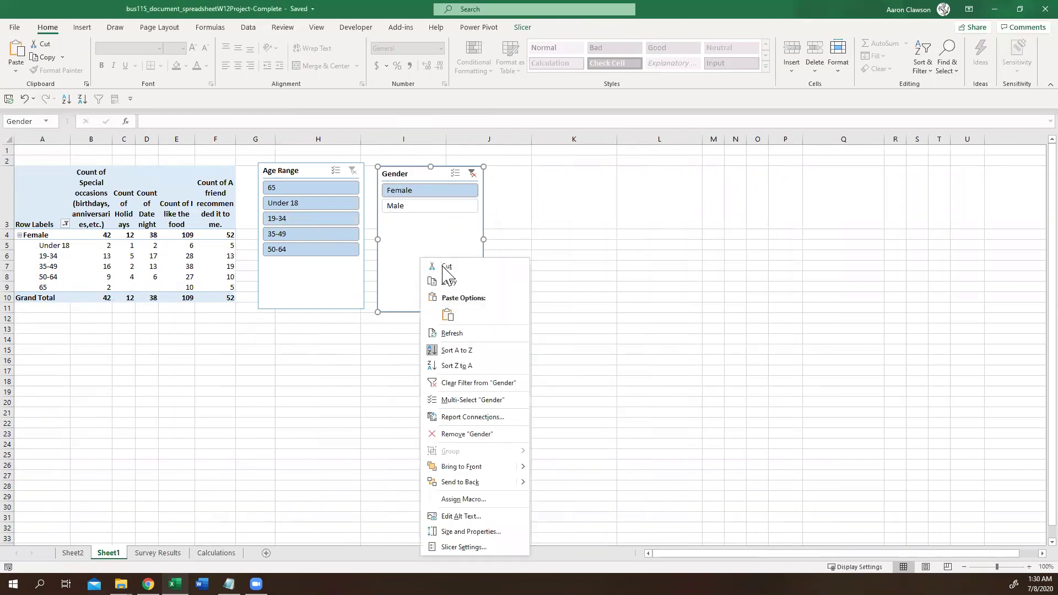
left_click(72, 553)
left_click(72, 552)
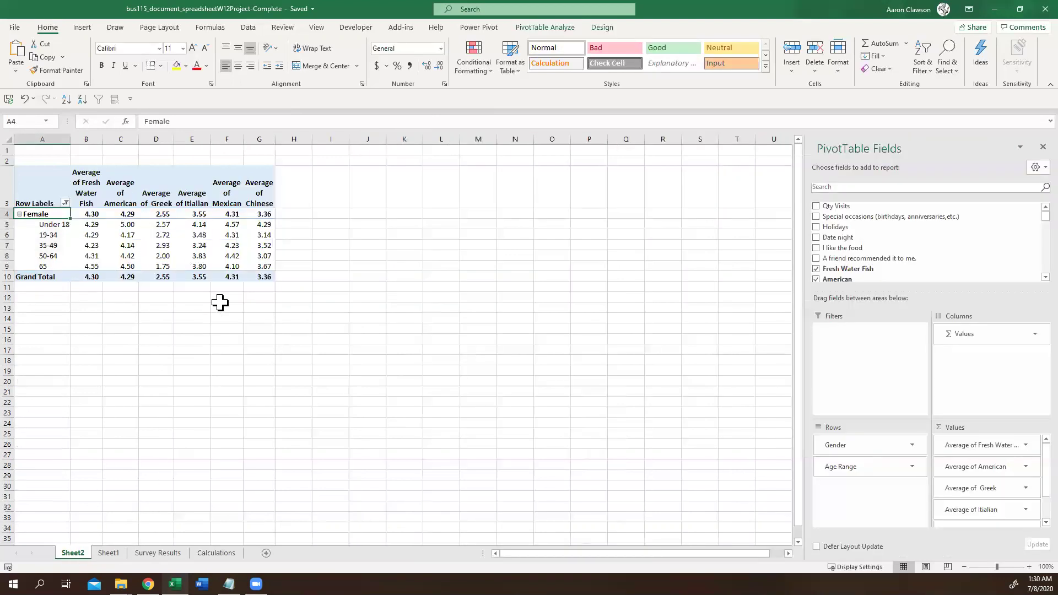
key("ctrl+v")
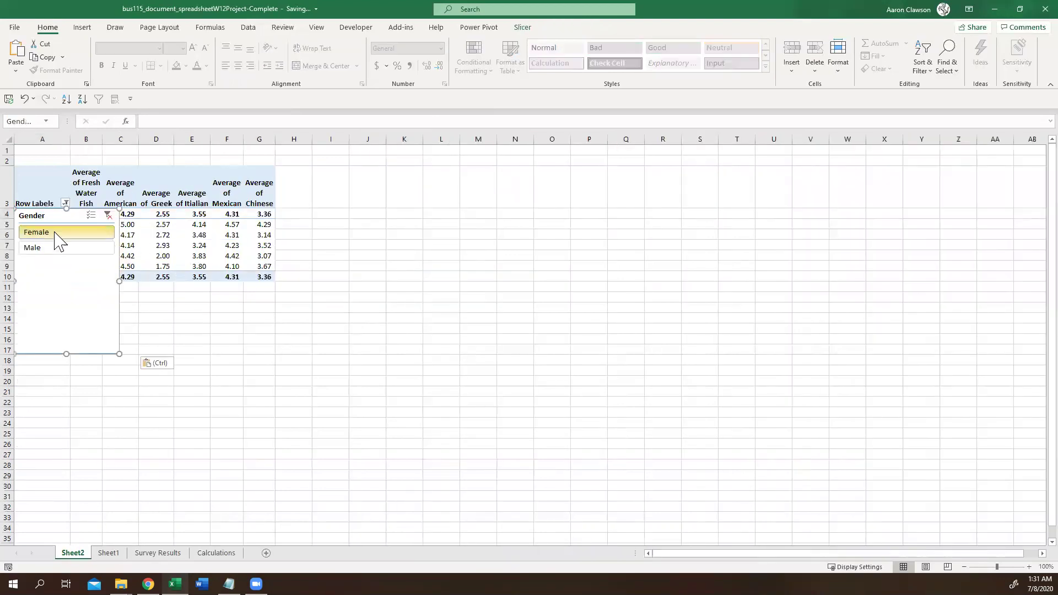
left_click_drag(192, 214, 420, 182)
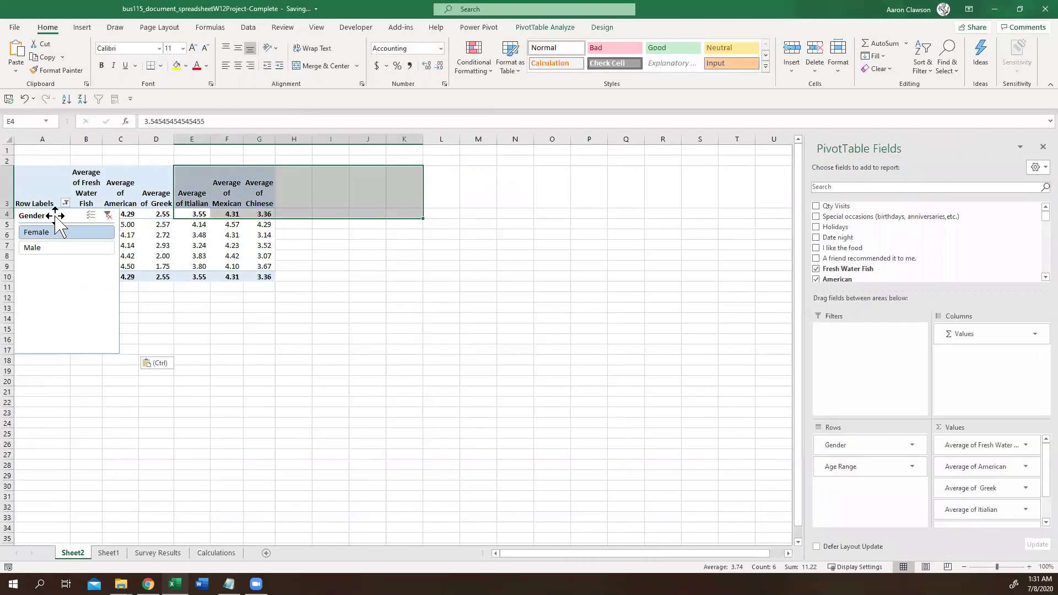
left_click_drag(55, 215, 355, 176)
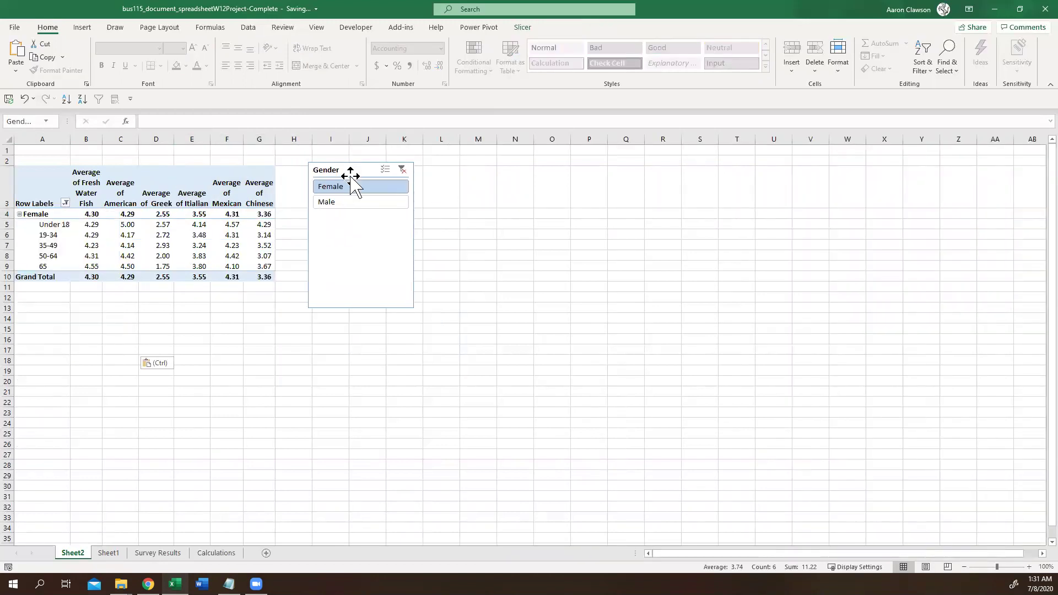
Test the linked Gender slicers by filtering by Male on Sheet2 and by Female on Sheet1, checking the other sheet each time
left_click(356, 205)
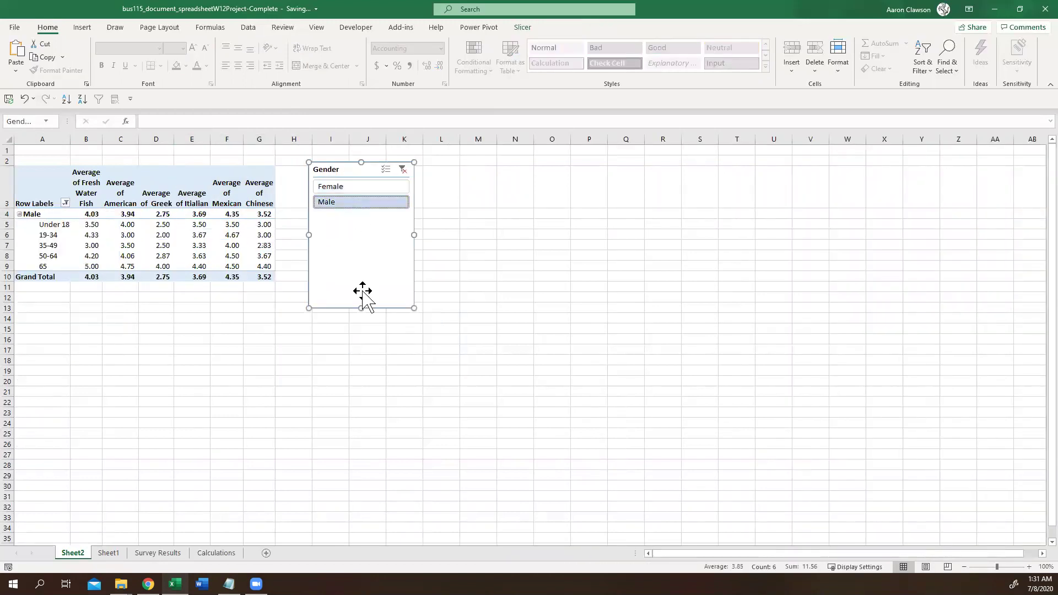
left_click(108, 552)
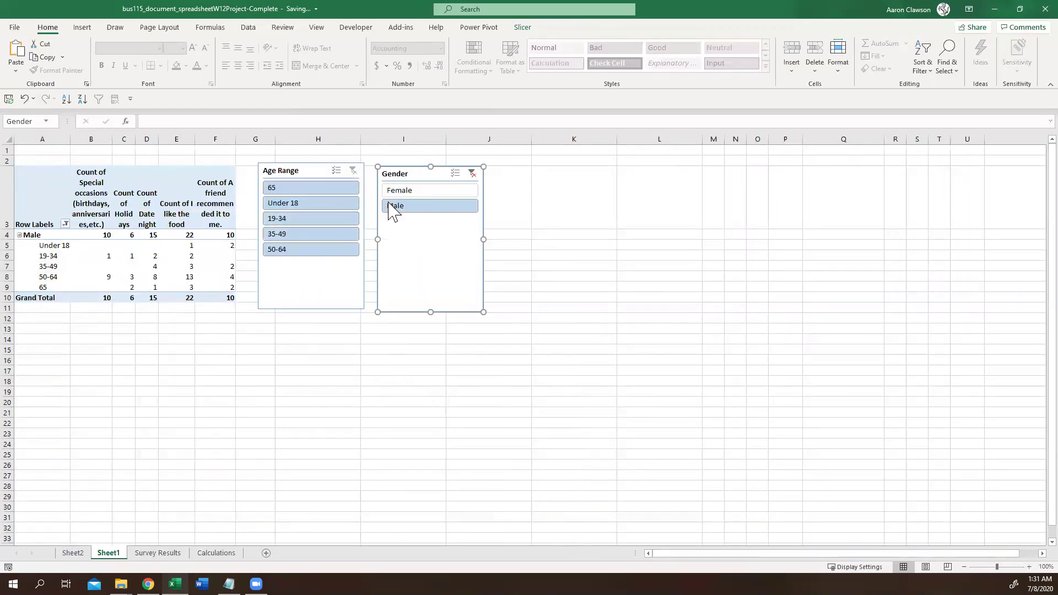
left_click(406, 192)
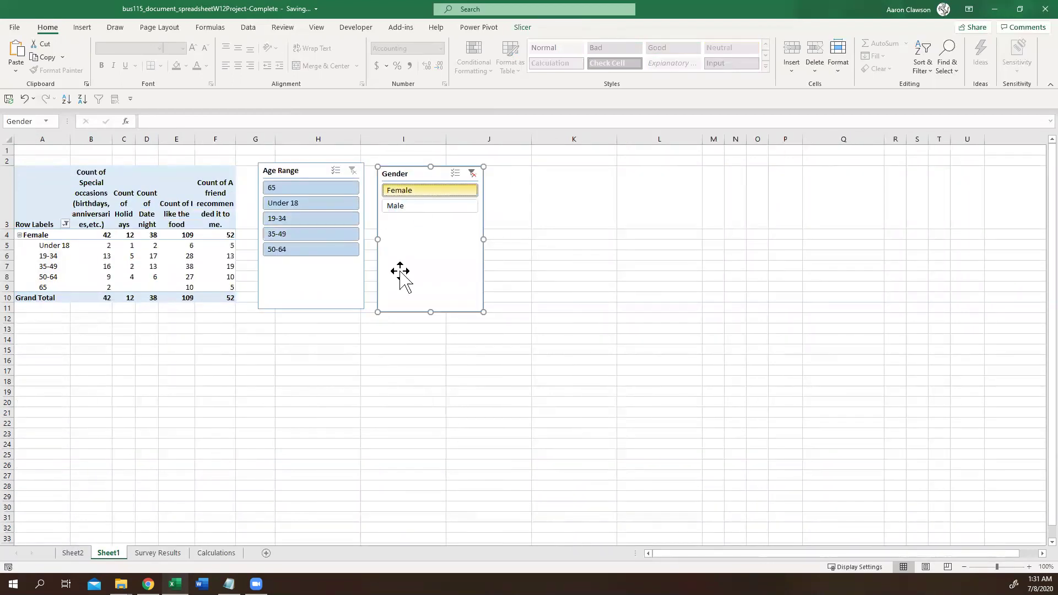
left_click(69, 553)
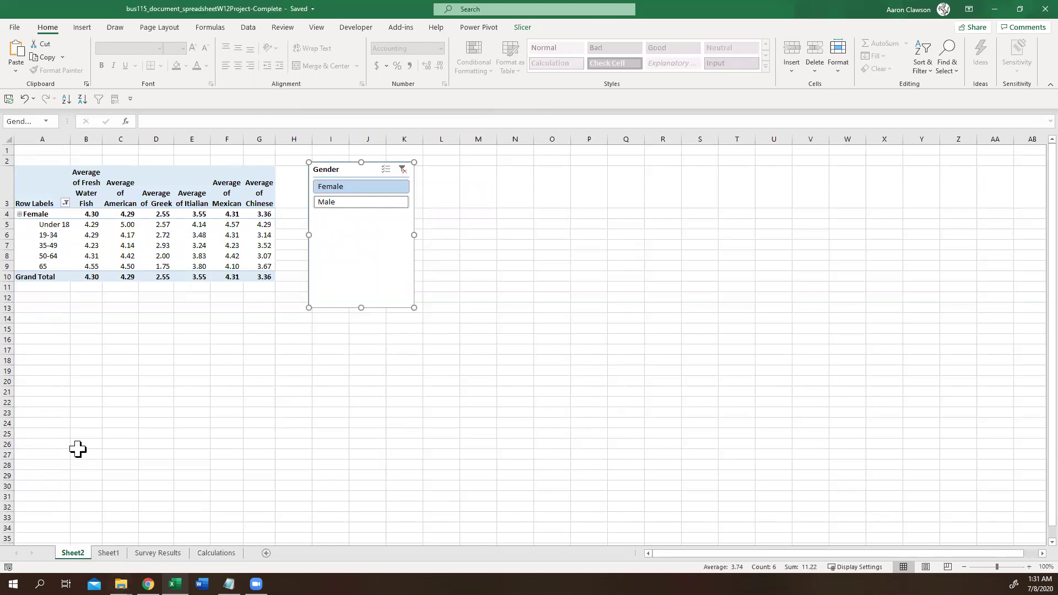
right_click(343, 259)
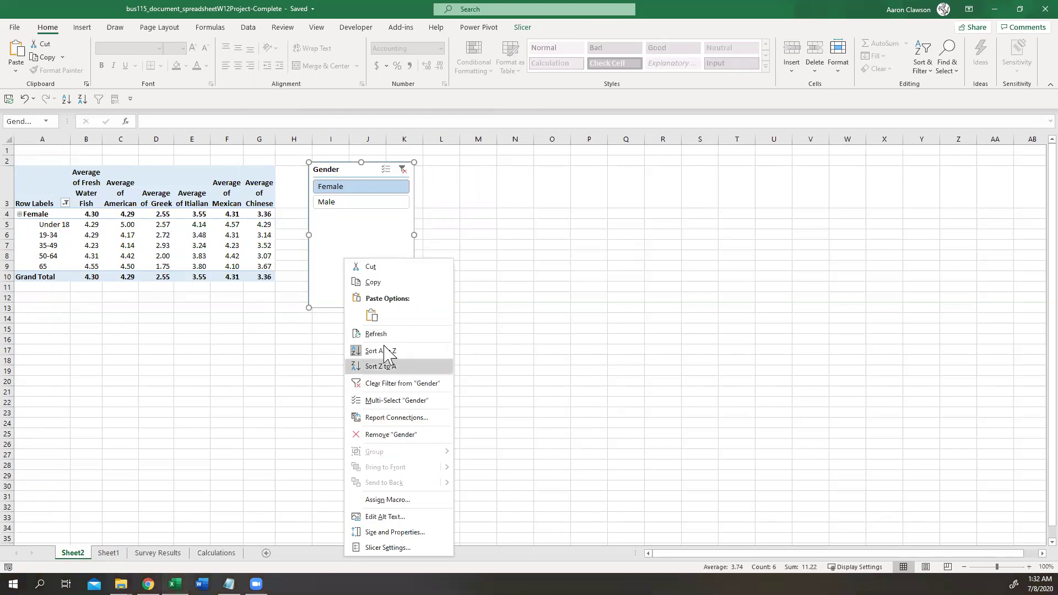
key("Escape")
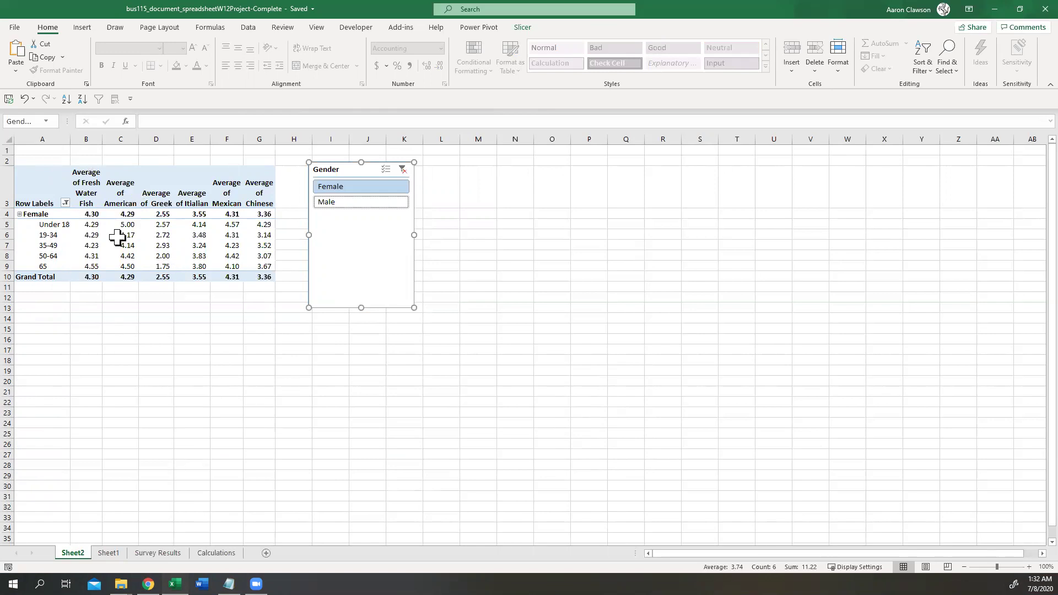
mouse_move(109, 257)
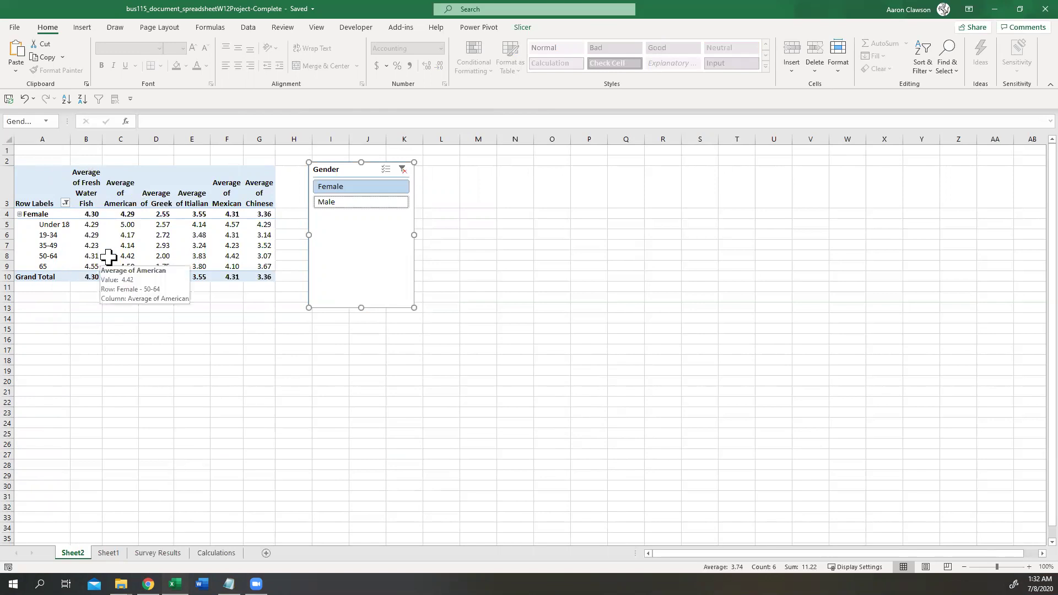